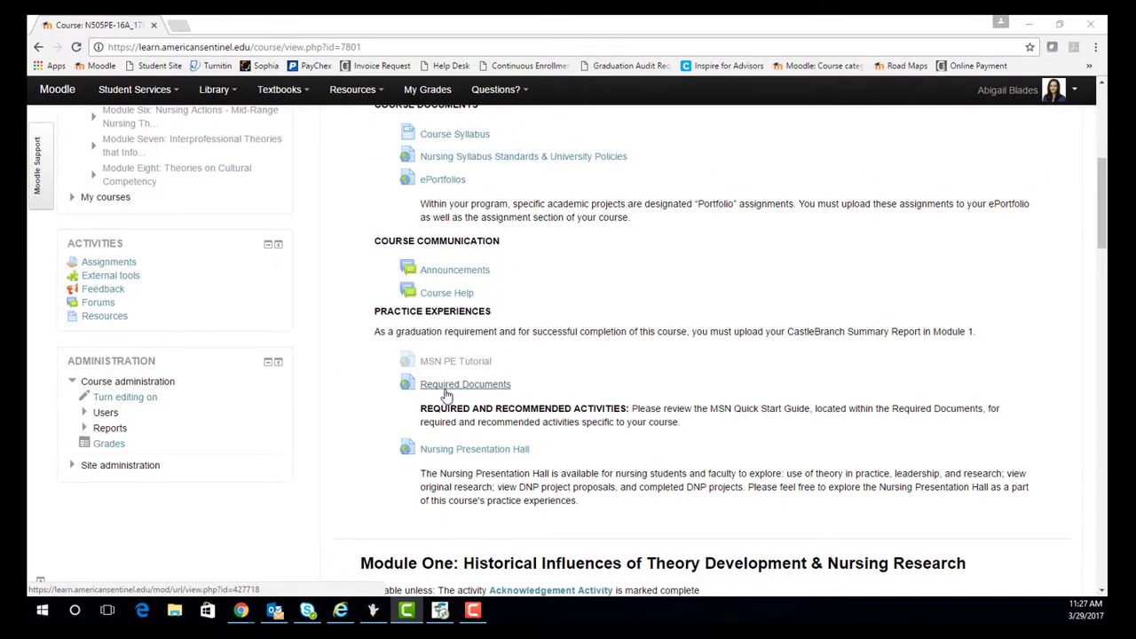
Open Required PE Documents in a popup, move it aside, and open the MSN Quick Start Guide
click(446, 390)
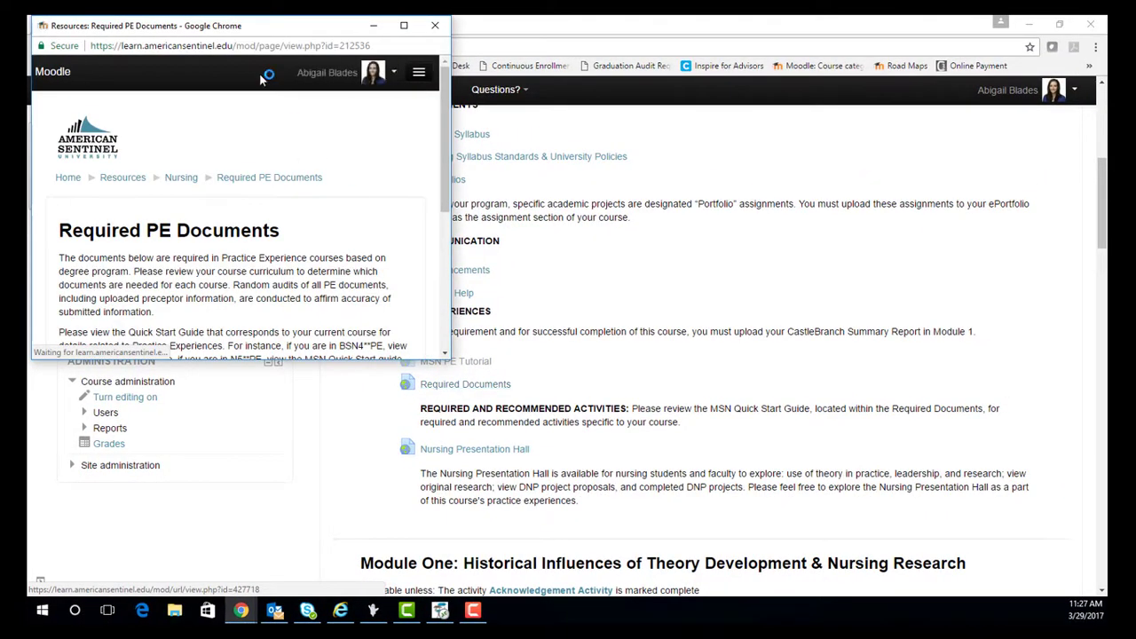
drag(257, 32, 485, 56)
scroll(412, 258, down, 3)
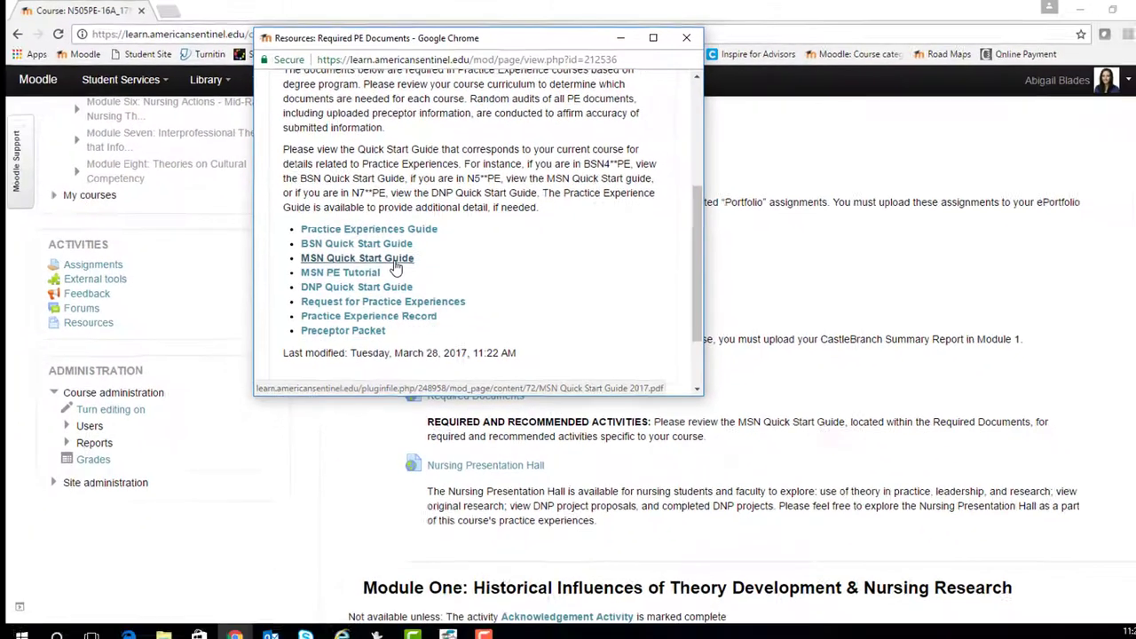
click(390, 377)
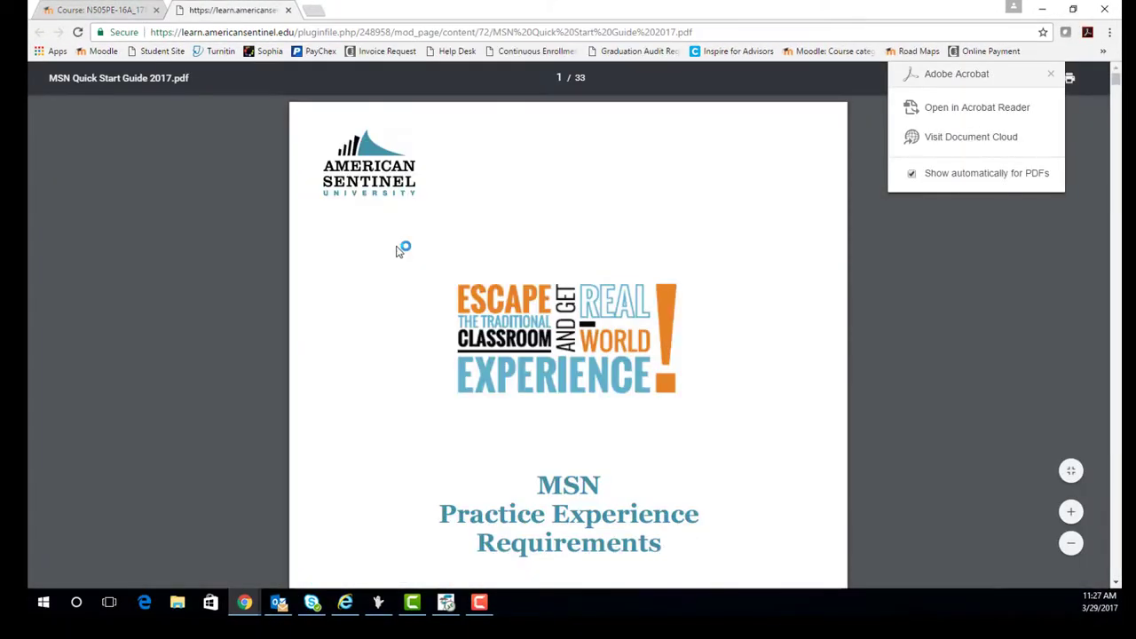
Scroll through the first pages of the MSN Quick Start Guide PDF and back to the cover
scroll(710, 252, down, 1)
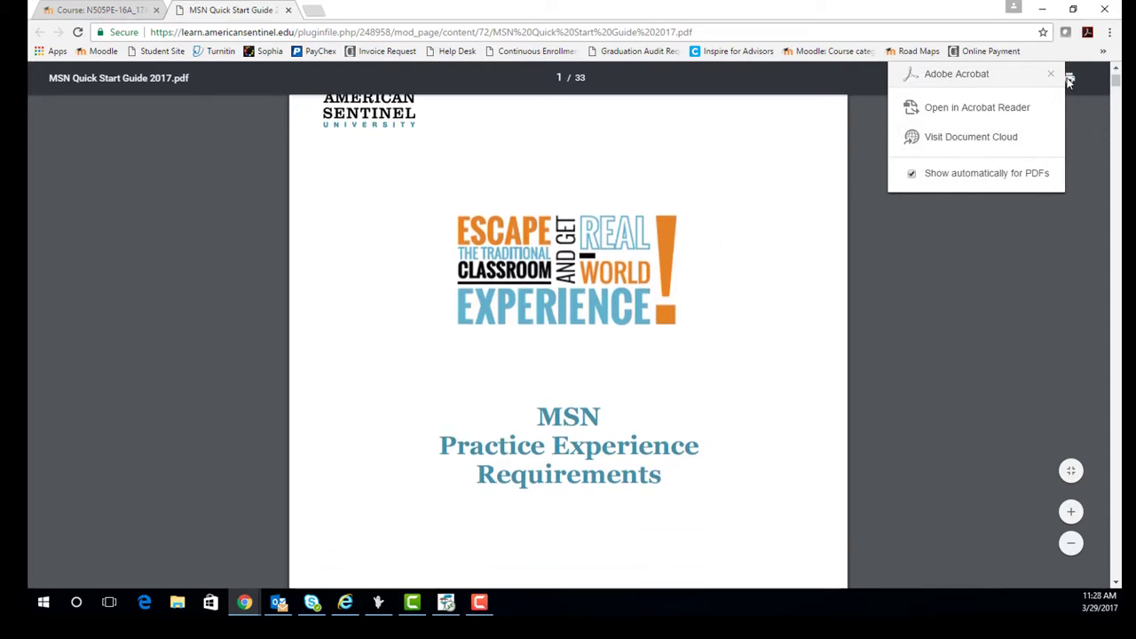
scroll(720, 283, down, 3)
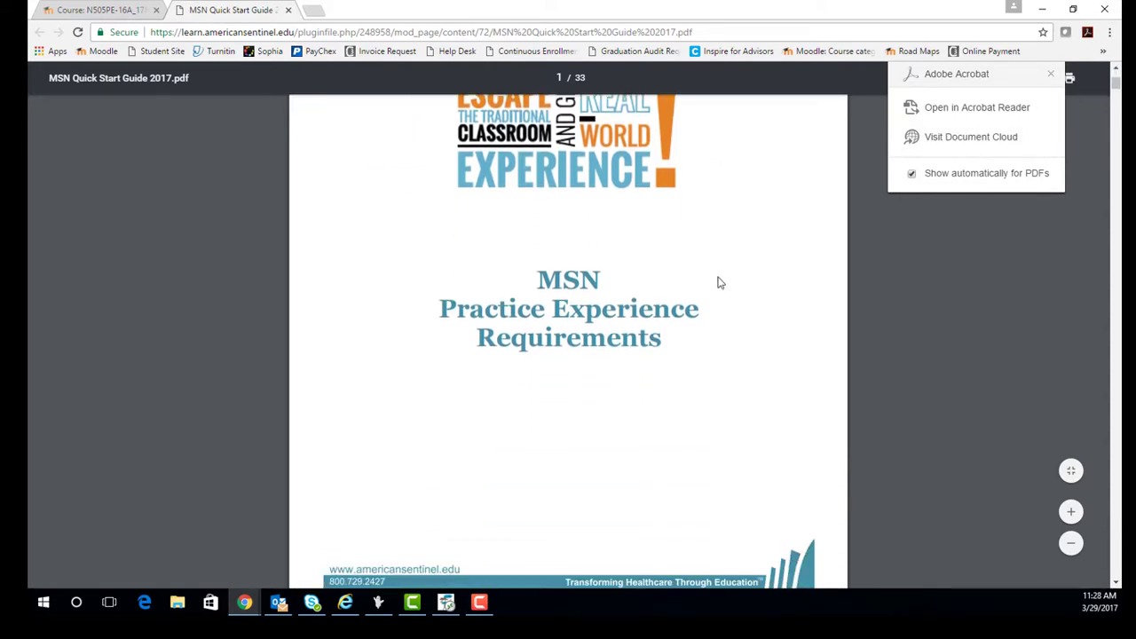
scroll(720, 283, down, 3)
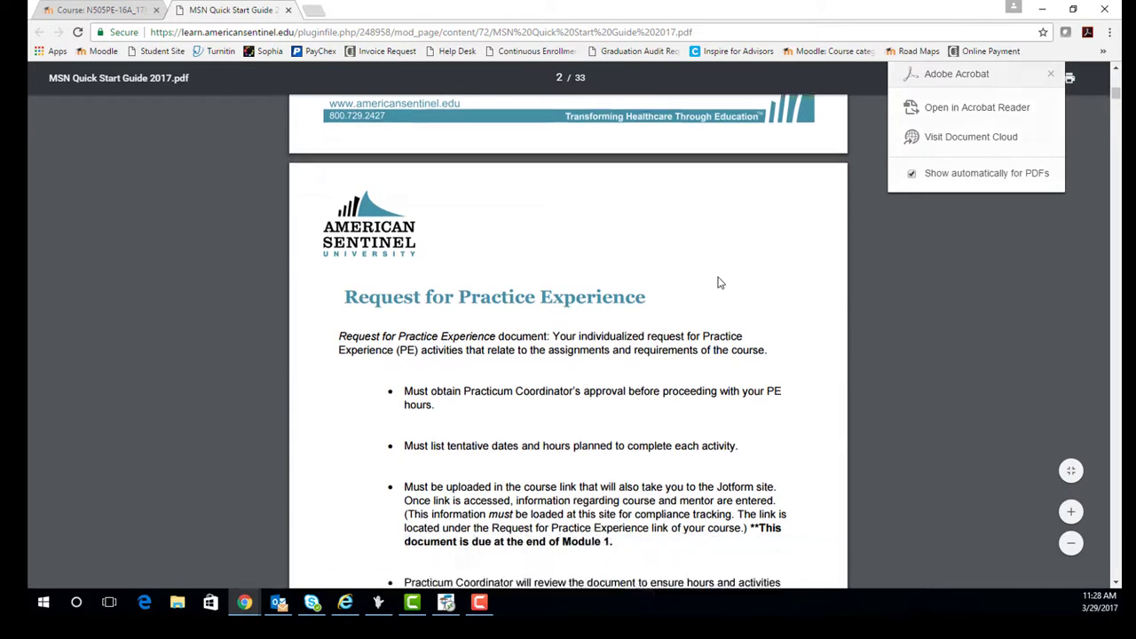
scroll(720, 282, up, 3)
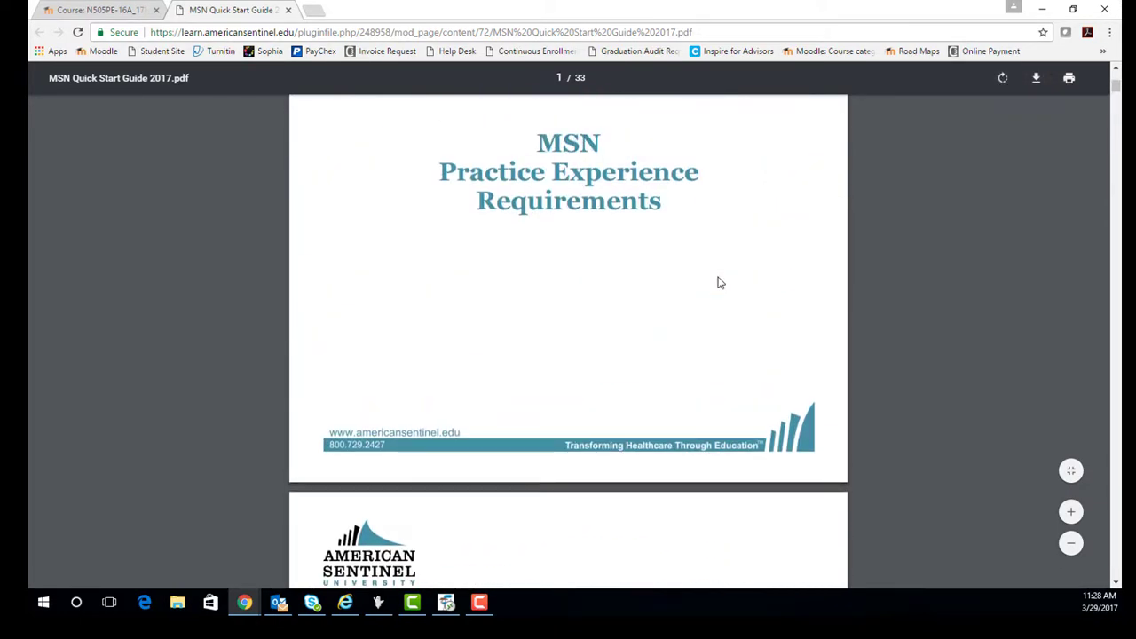
Search the guide for N505PE and jump to the third match on page 10
key(ctrl+f)
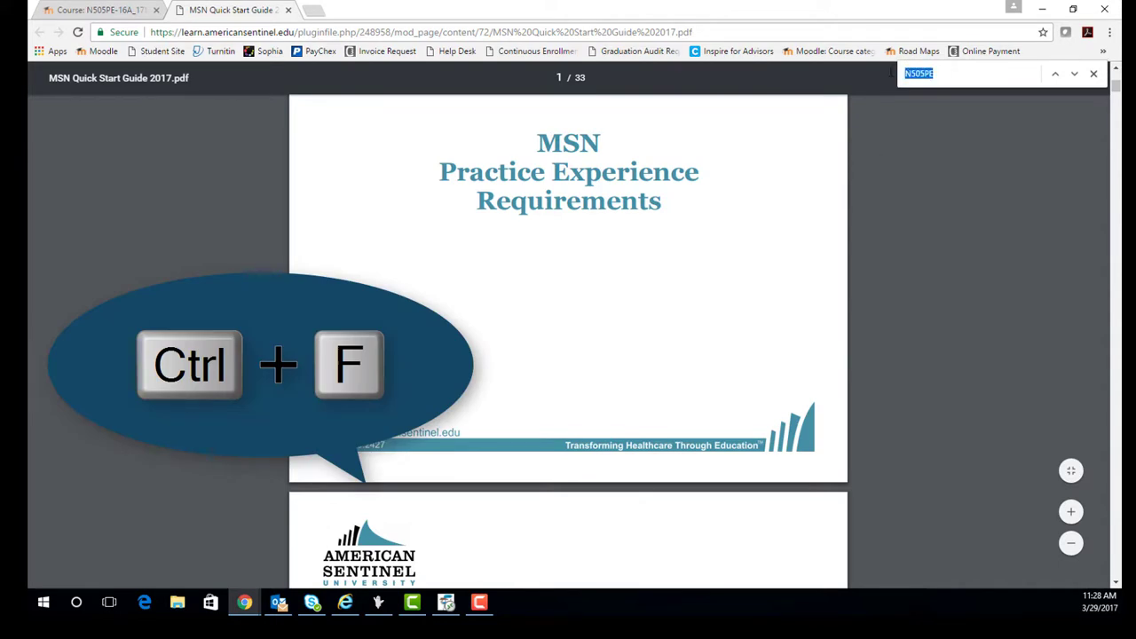
text(N505)
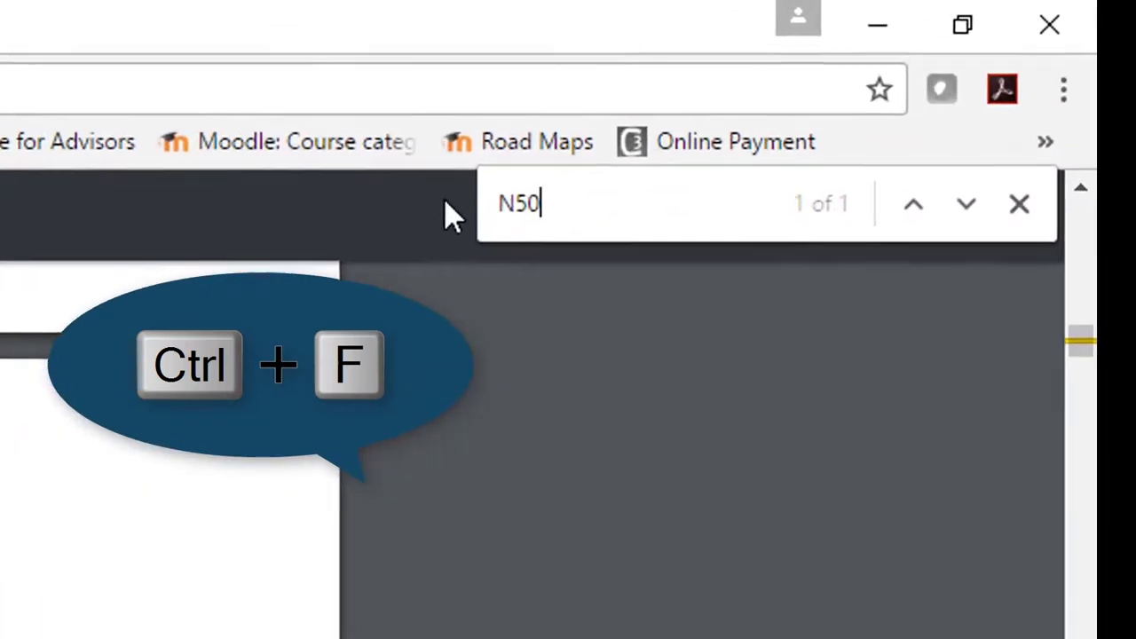
text(PE)
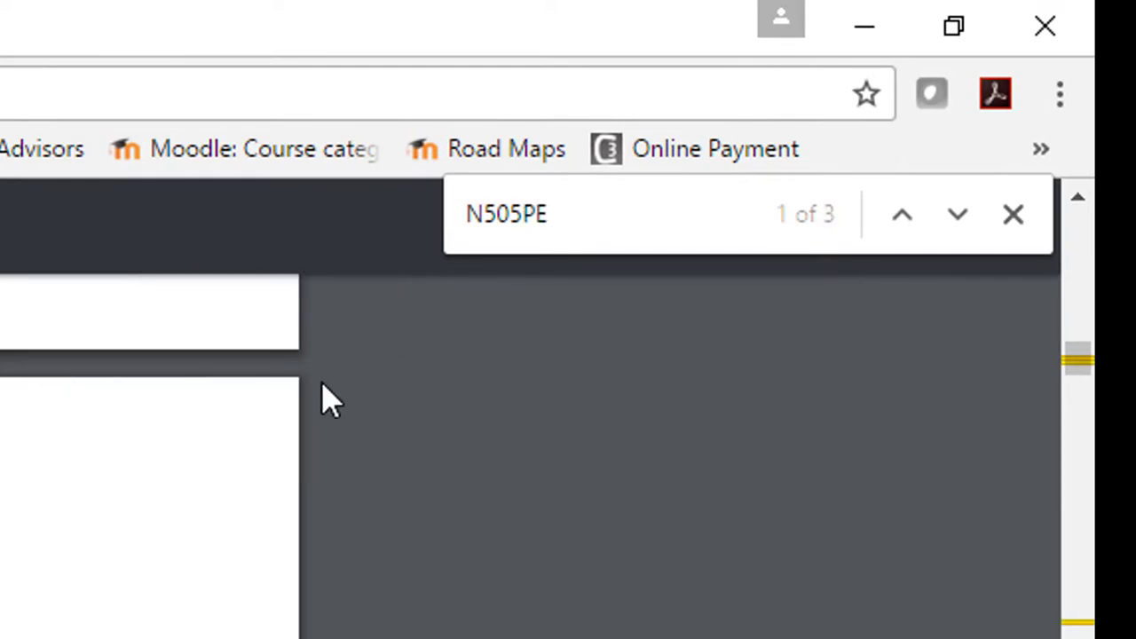
click(964, 233)
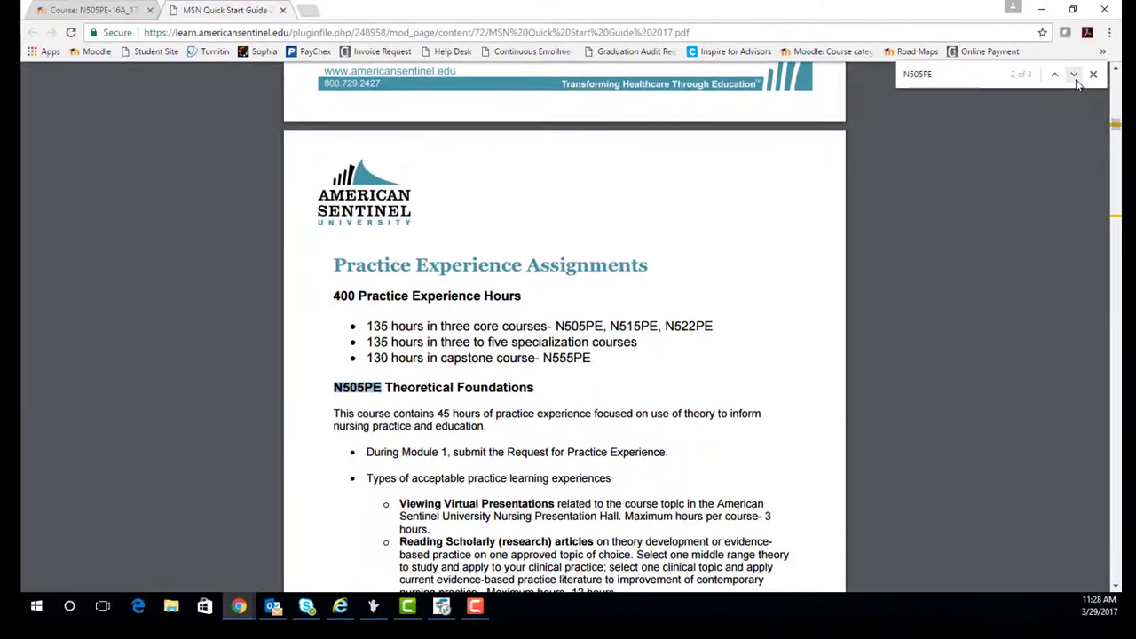
click(1061, 89)
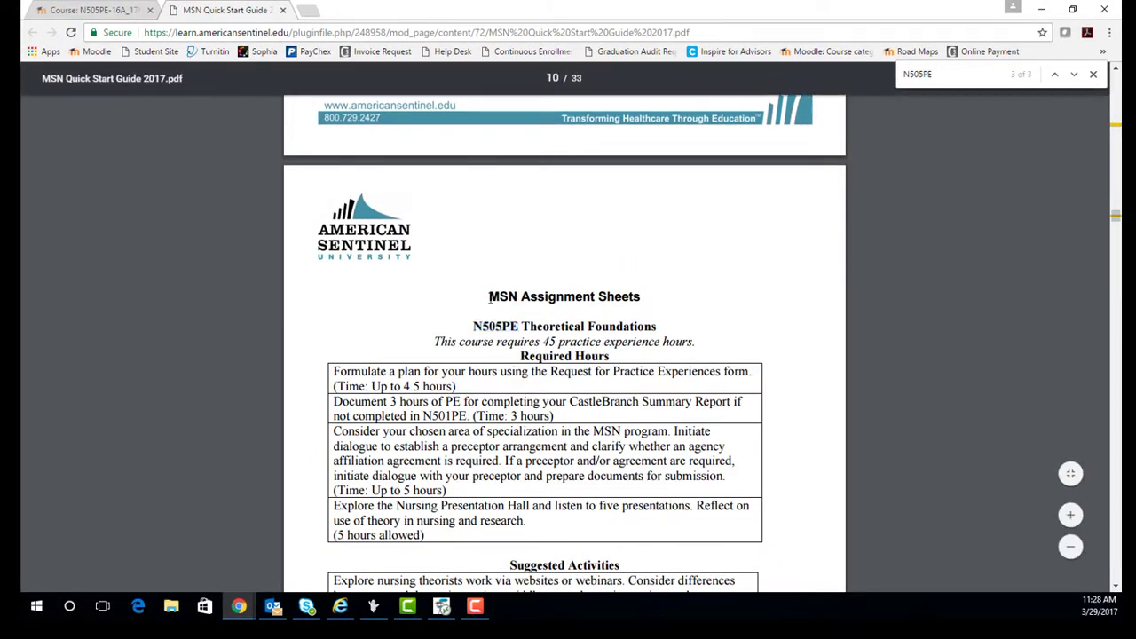
Highlight page 10's N505PE heading, 45 required hours and Suggested Activities, then return to Moodle
drag(505, 297, 583, 296)
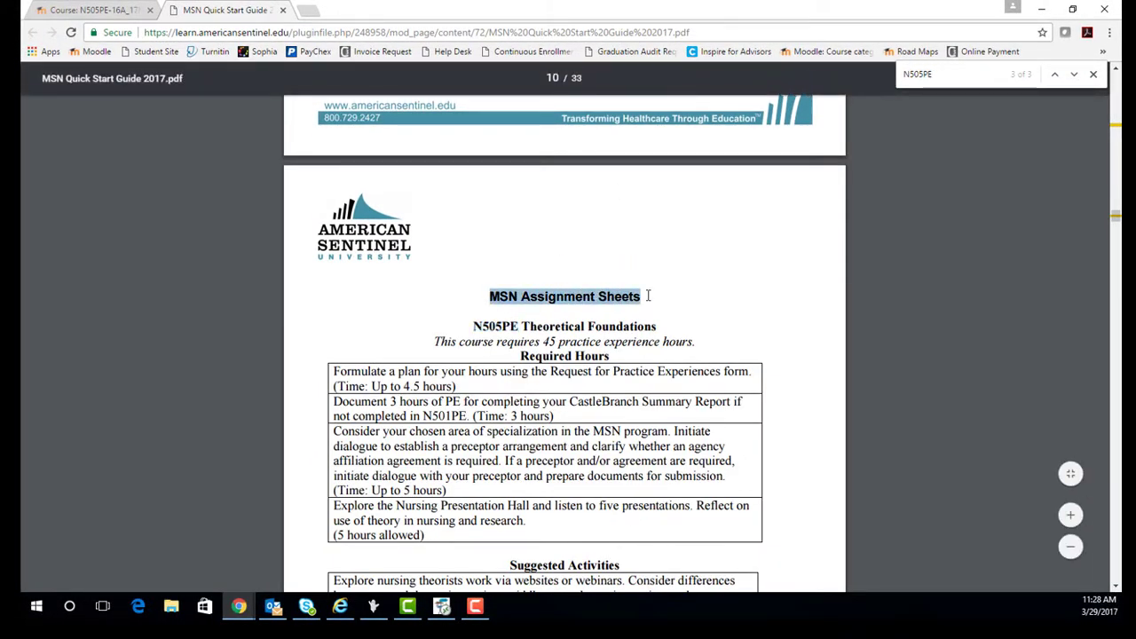
scroll(648, 297, down, 3)
drag(542, 204, 661, 204)
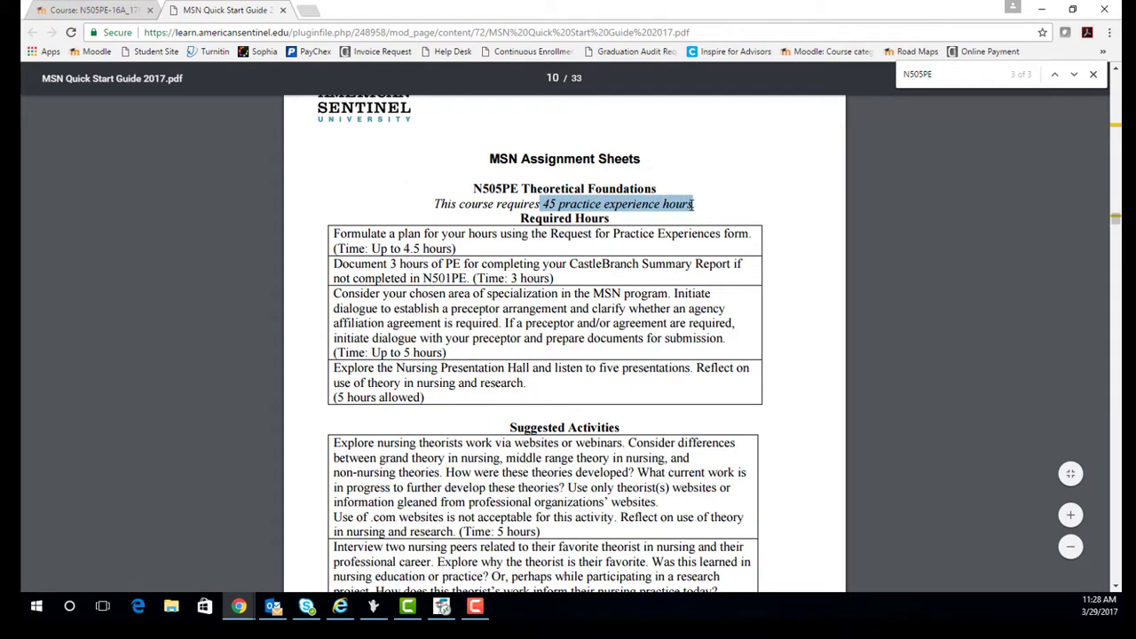
drag(520, 218, 618, 222)
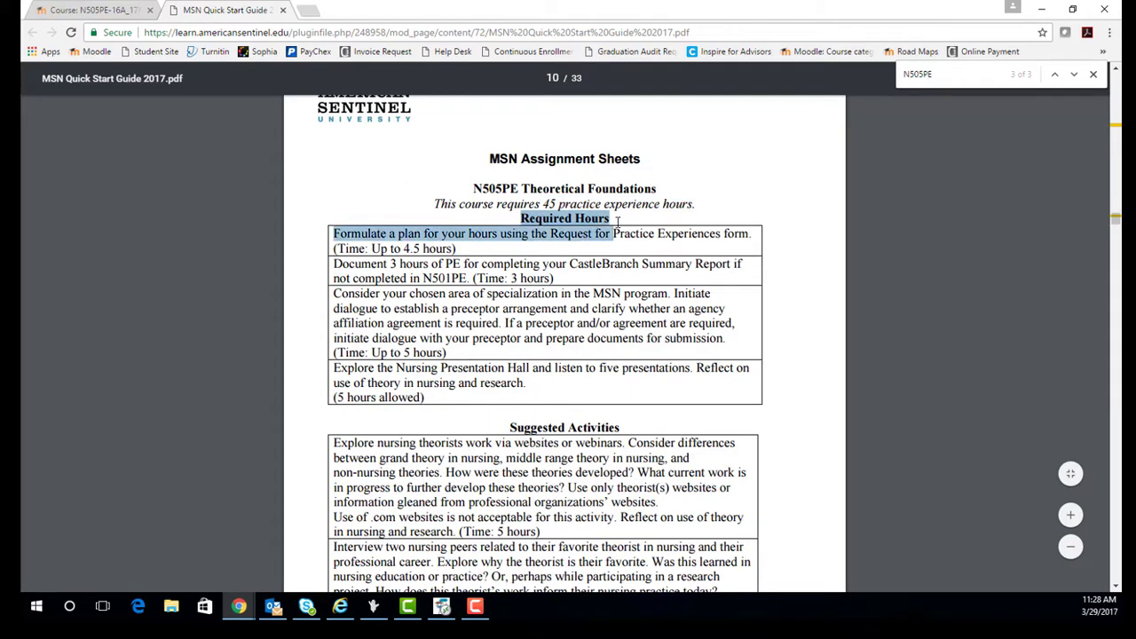
drag(510, 425, 673, 400)
scroll(672, 400, down, 3)
scroll(670, 331, up, 1)
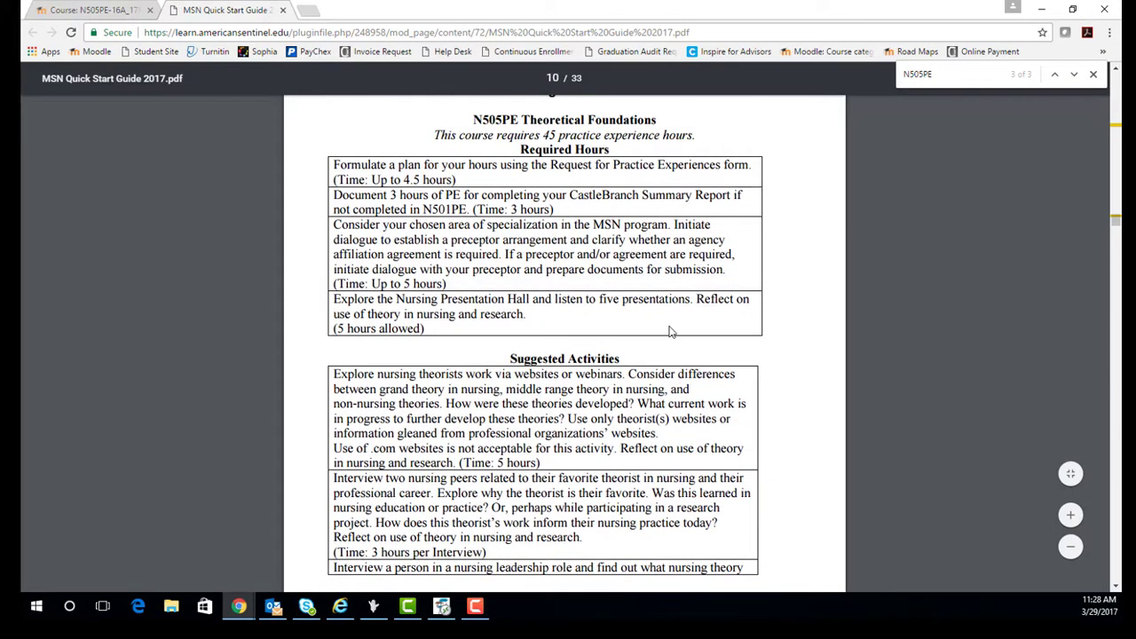
click(77, 10)
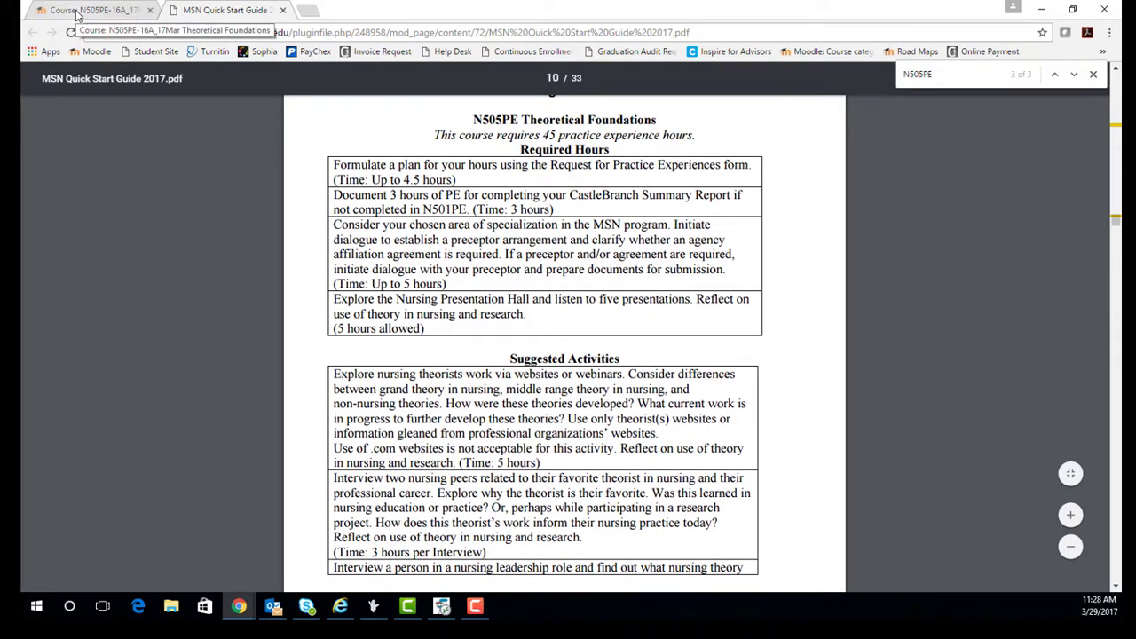
Download the Request for Practice Experiences form from Required PE Documents and enable editing in Word
click(459, 382)
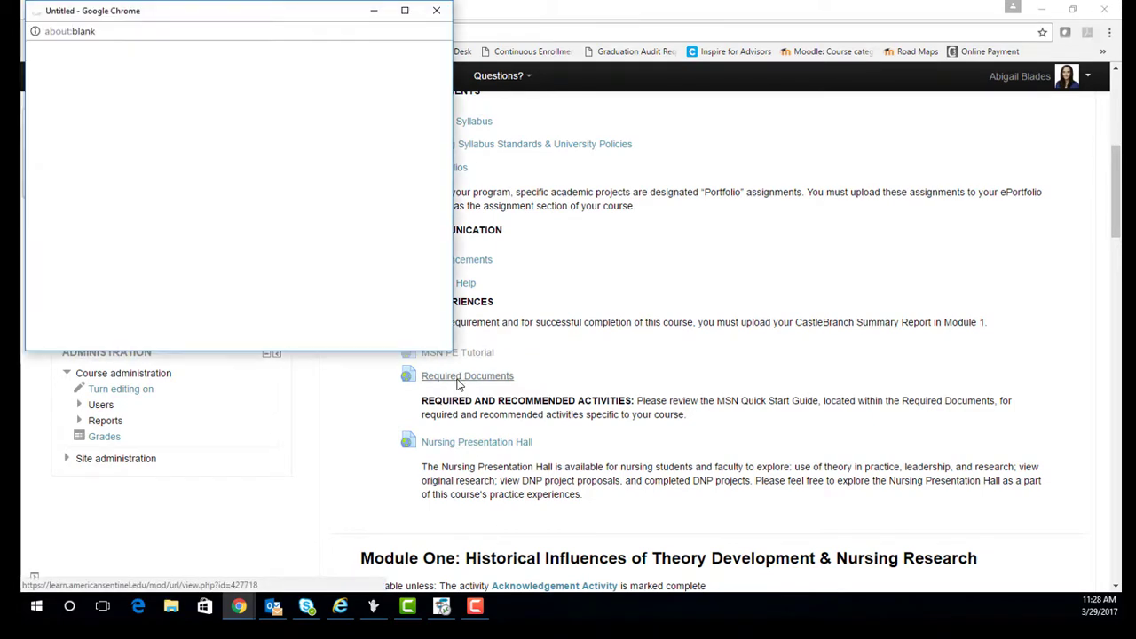
scroll(243, 205, down, 3)
click(151, 194)
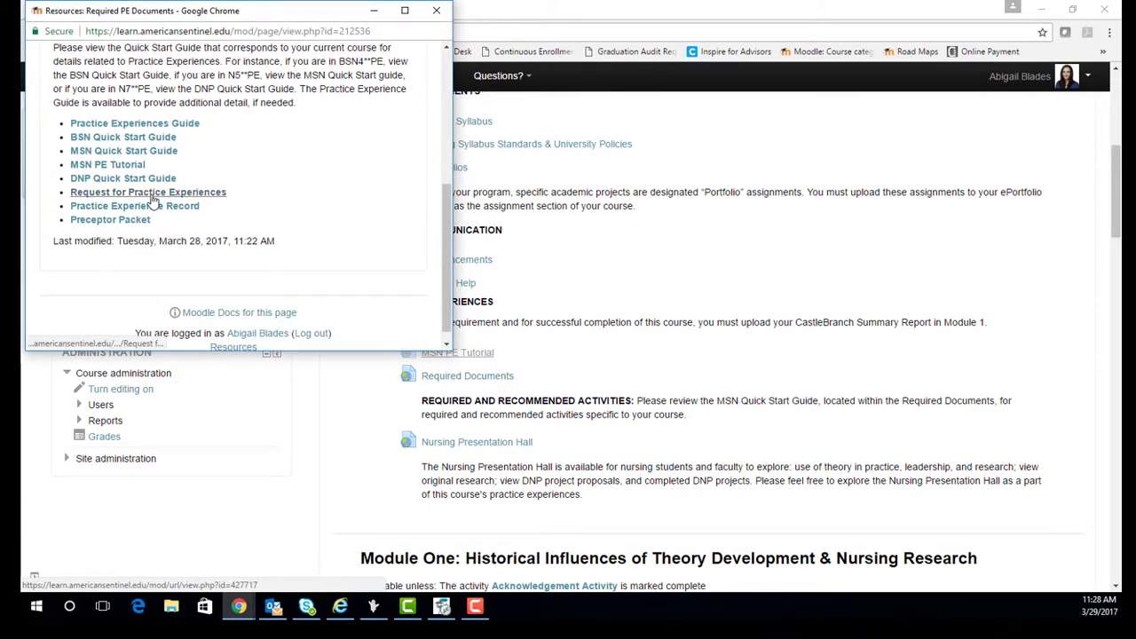
click(112, 337)
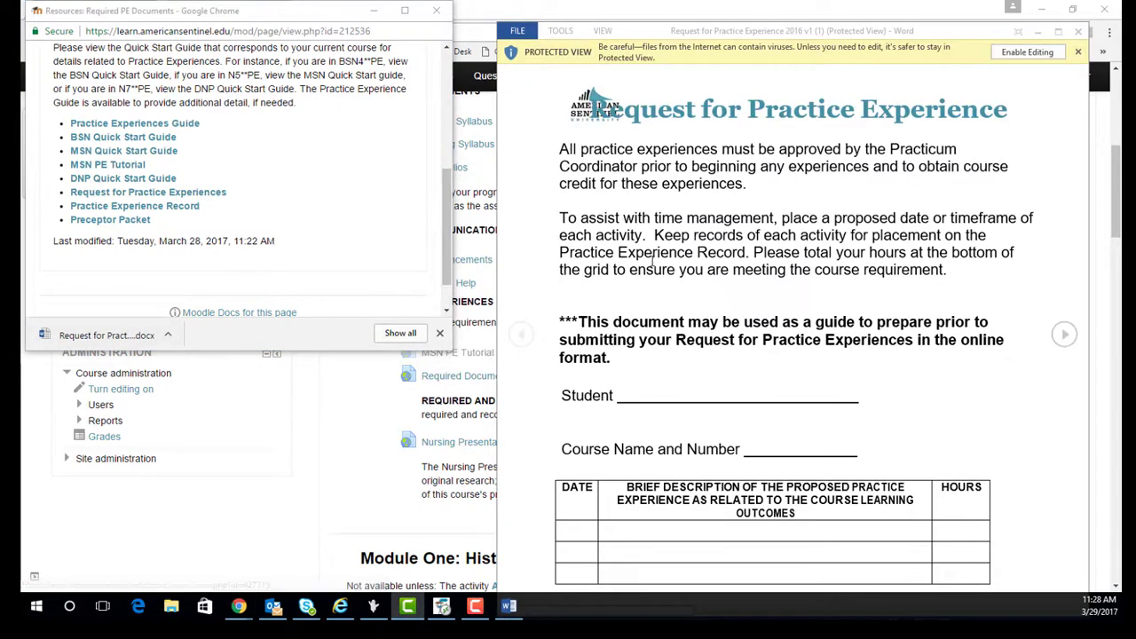
click(1027, 52)
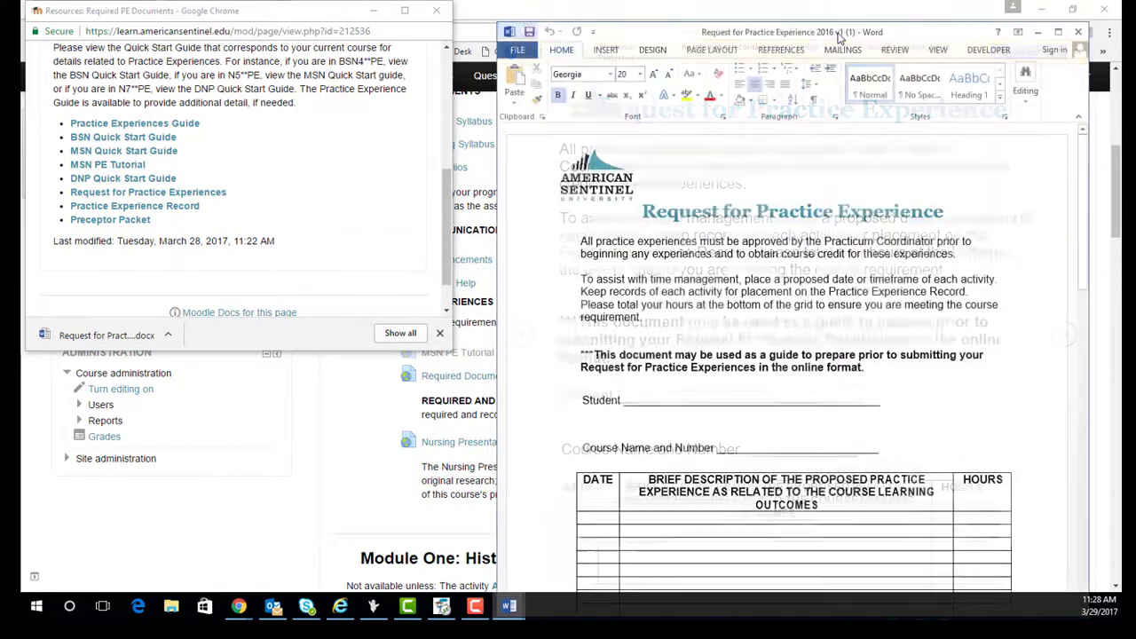
Enter the student's name and 'N505PE Theoretical Foundations' on the form, then return to the guide
mouse_move(833, 31)
mouse_down()
mouse_move(859, 16)
mouse_move(834, 10)
mouse_up()
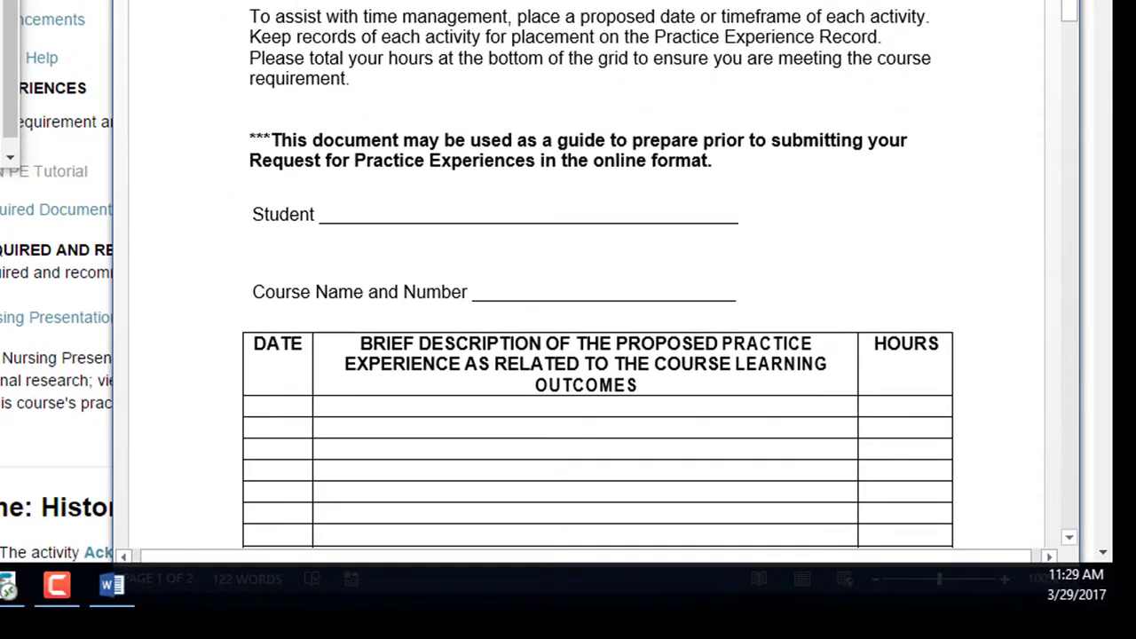
click(444, 241)
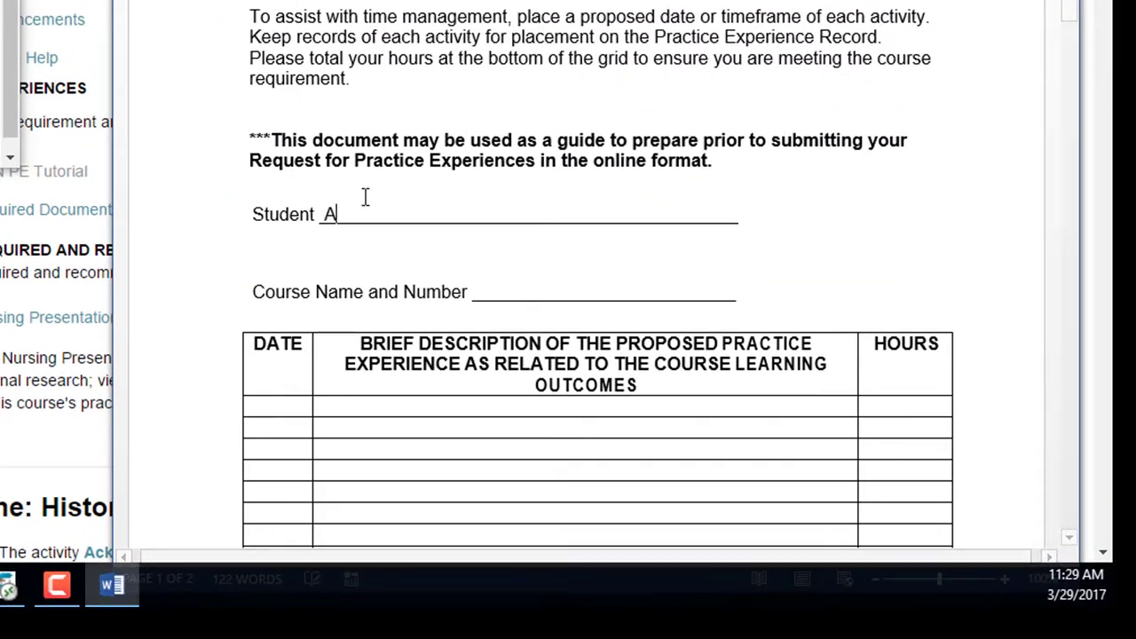
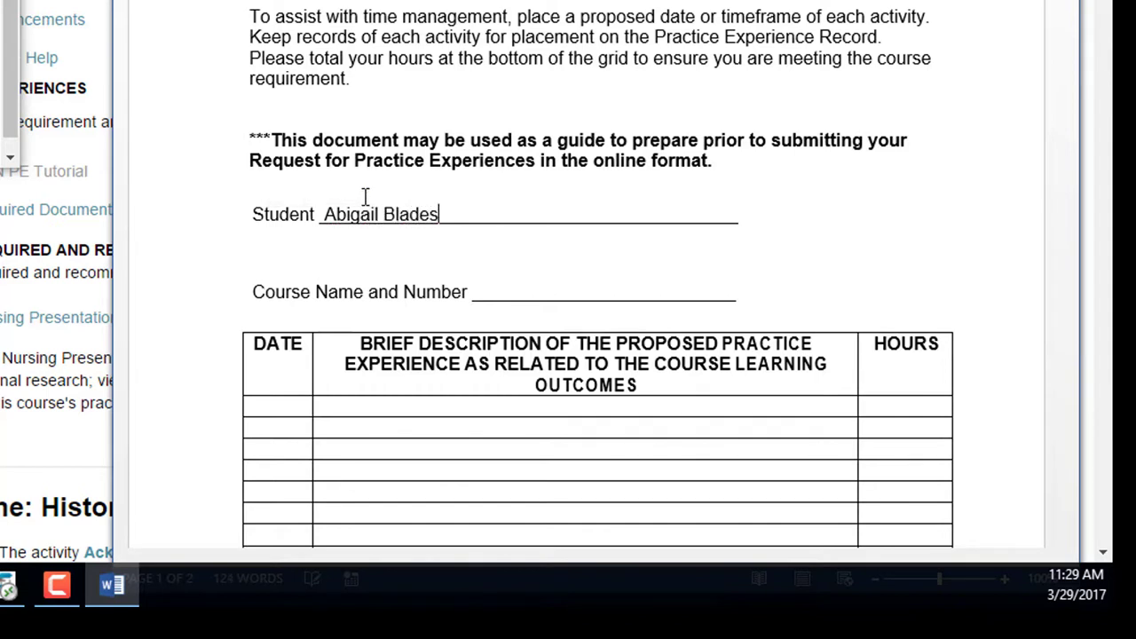
text( N505PE)
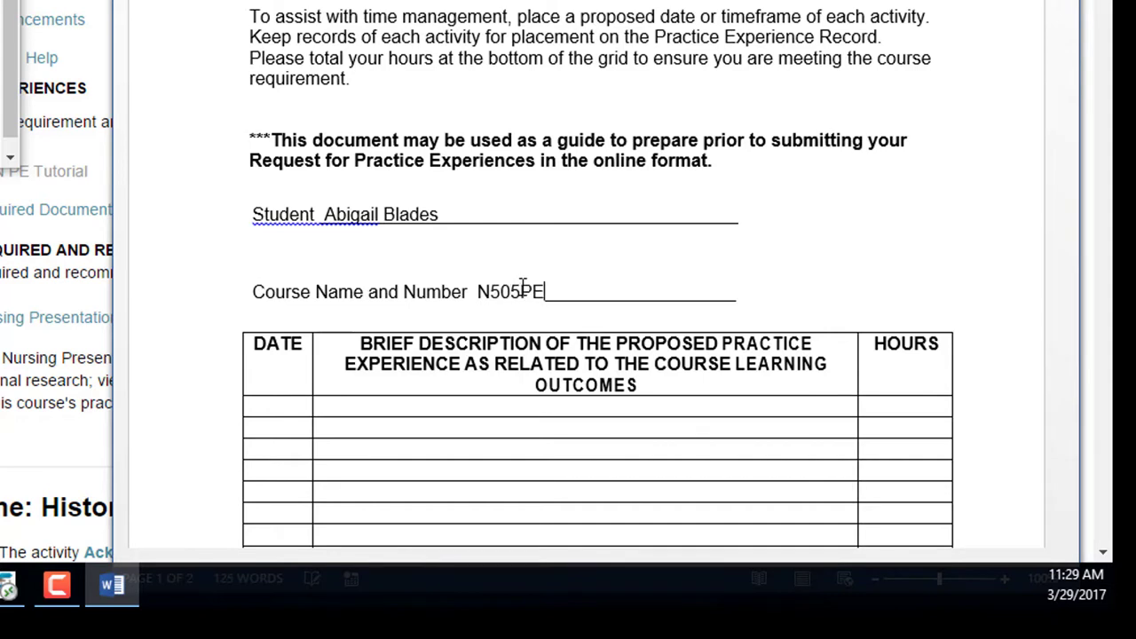
text( Theoretical Foundat)
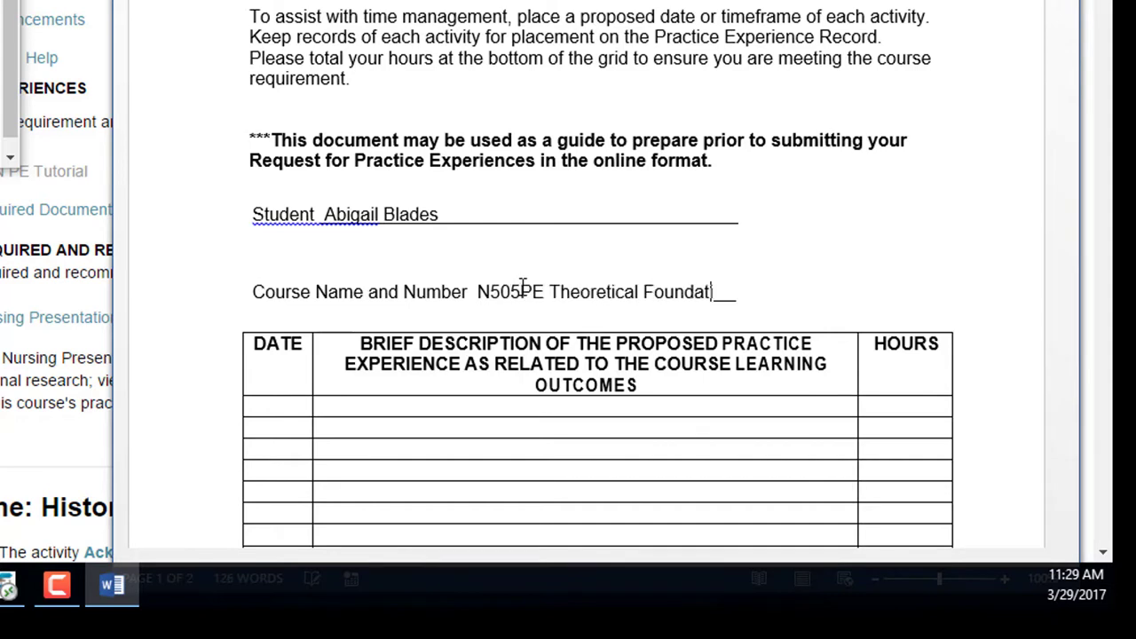
text(ions)
key(alt+Tab)
click(266, 20)
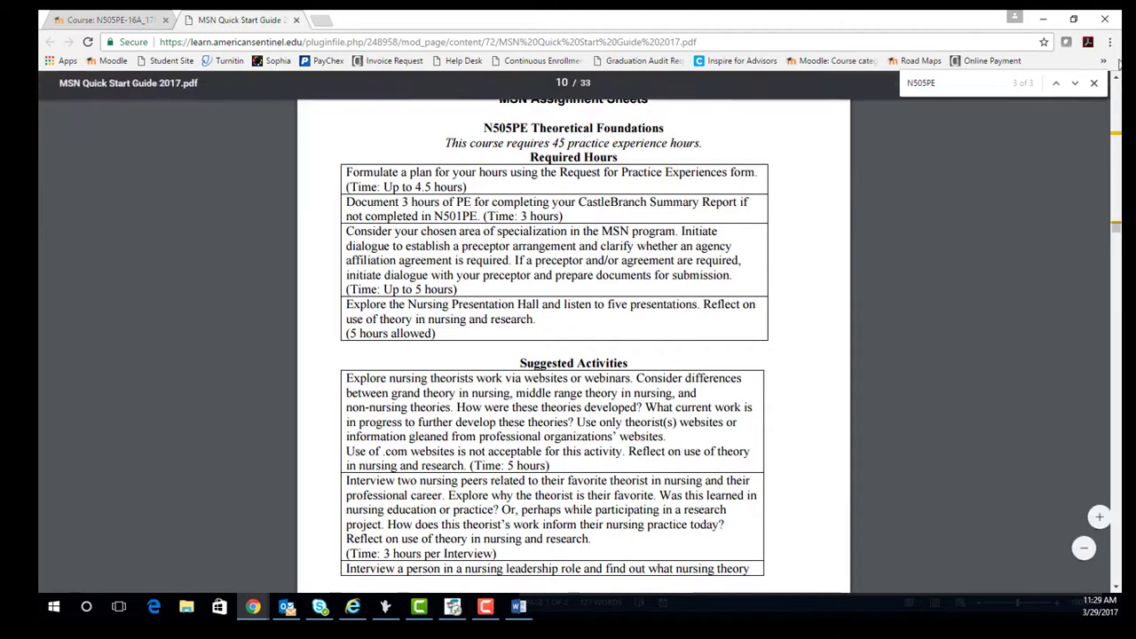
Place the guide beside the form and paste the first Required Hours activity into row one
click(1073, 19)
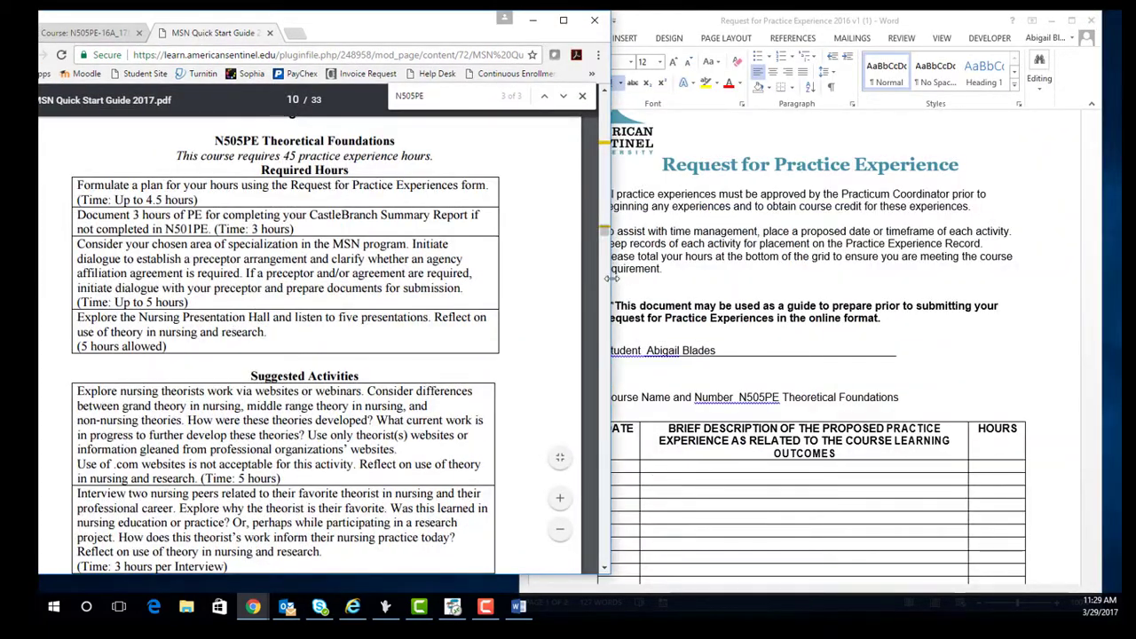
drag(612, 278, 561, 278)
drag(395, 42, 415, 56)
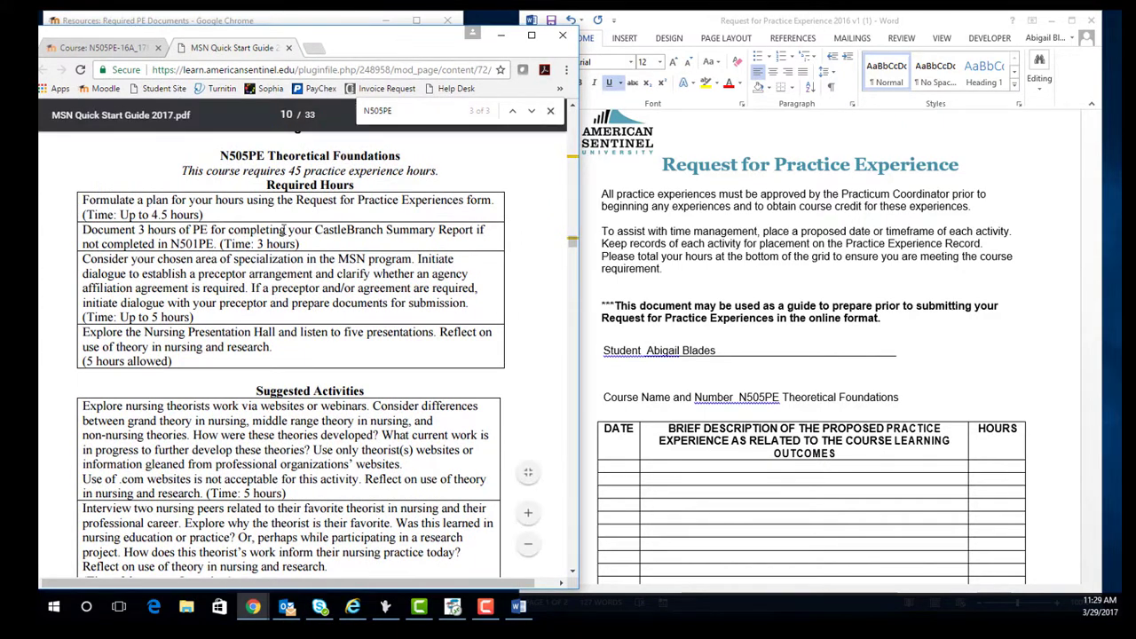
drag(209, 230, 66, 203)
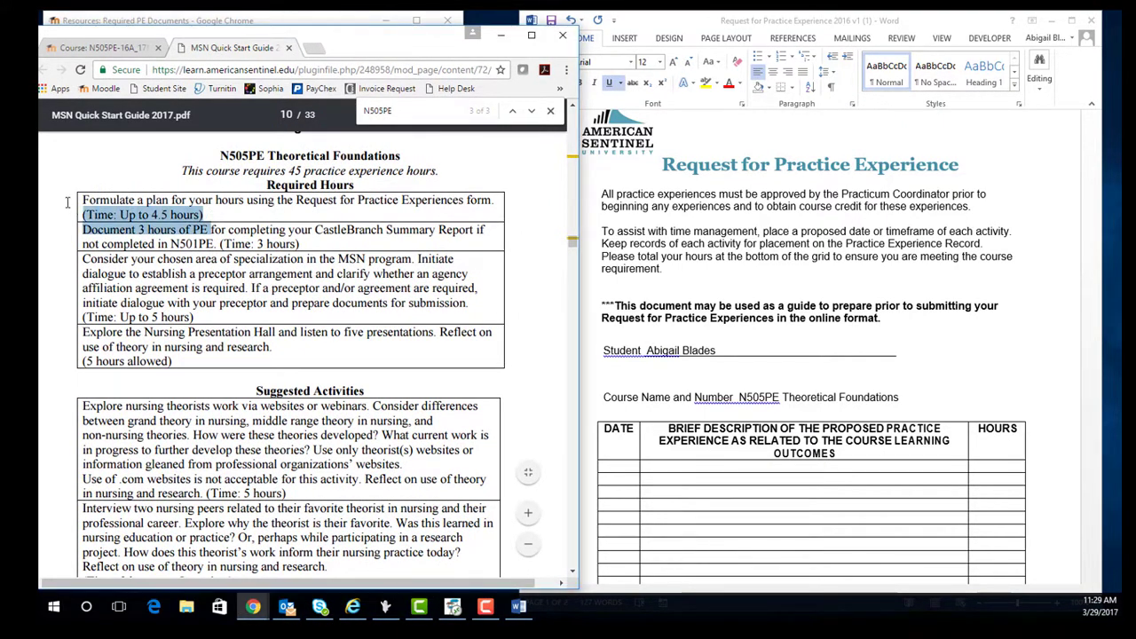
click(213, 216)
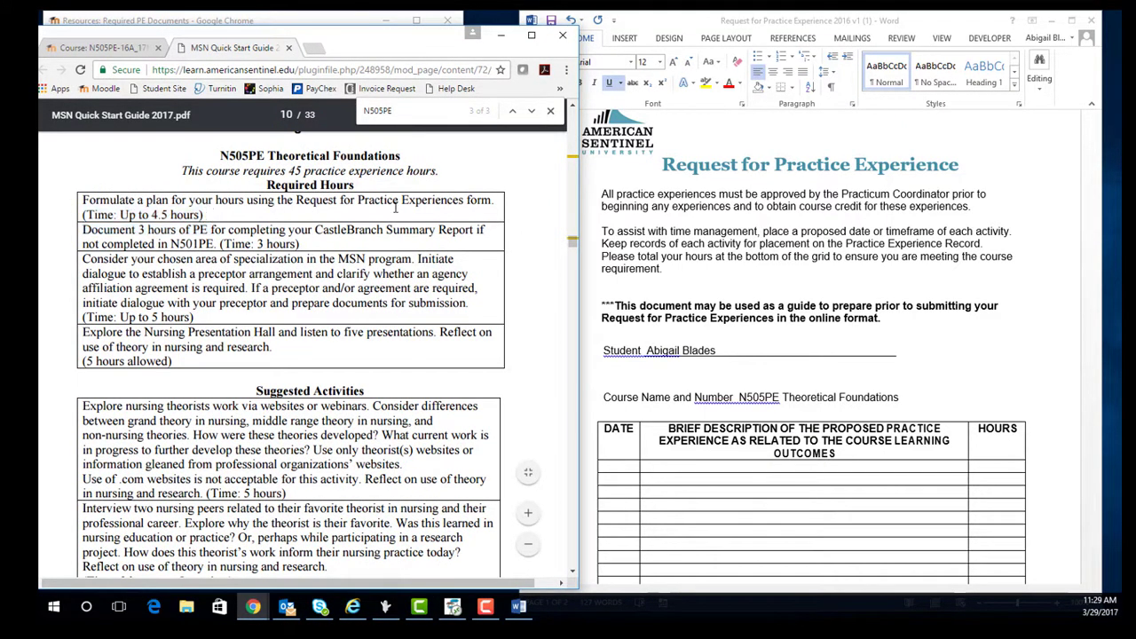
drag(490, 199, 83, 201)
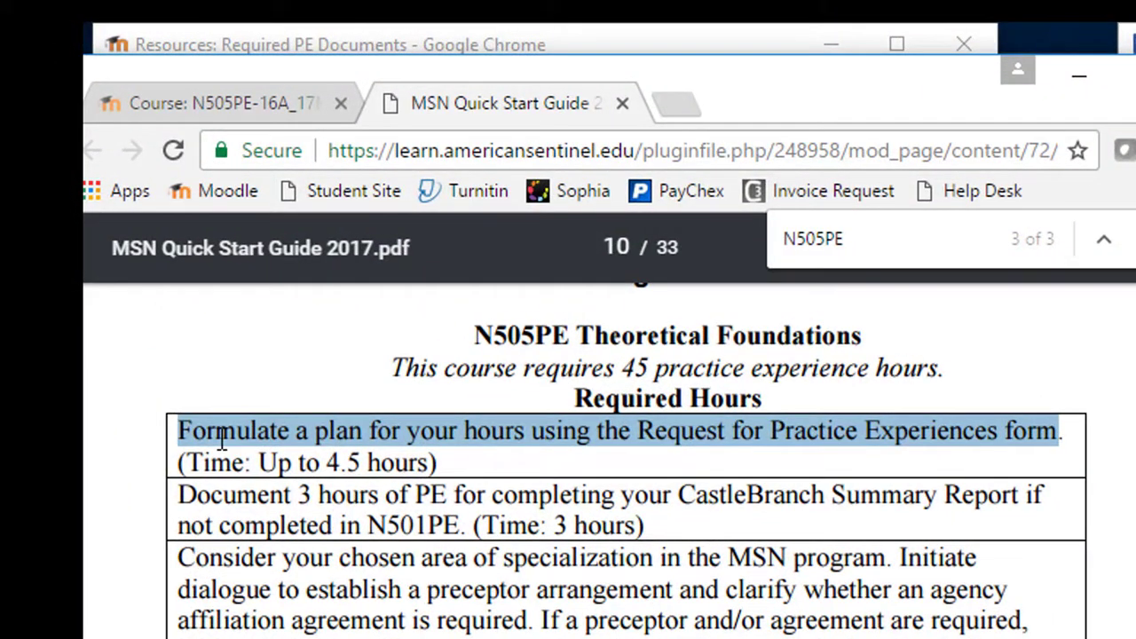
right_click(223, 440)
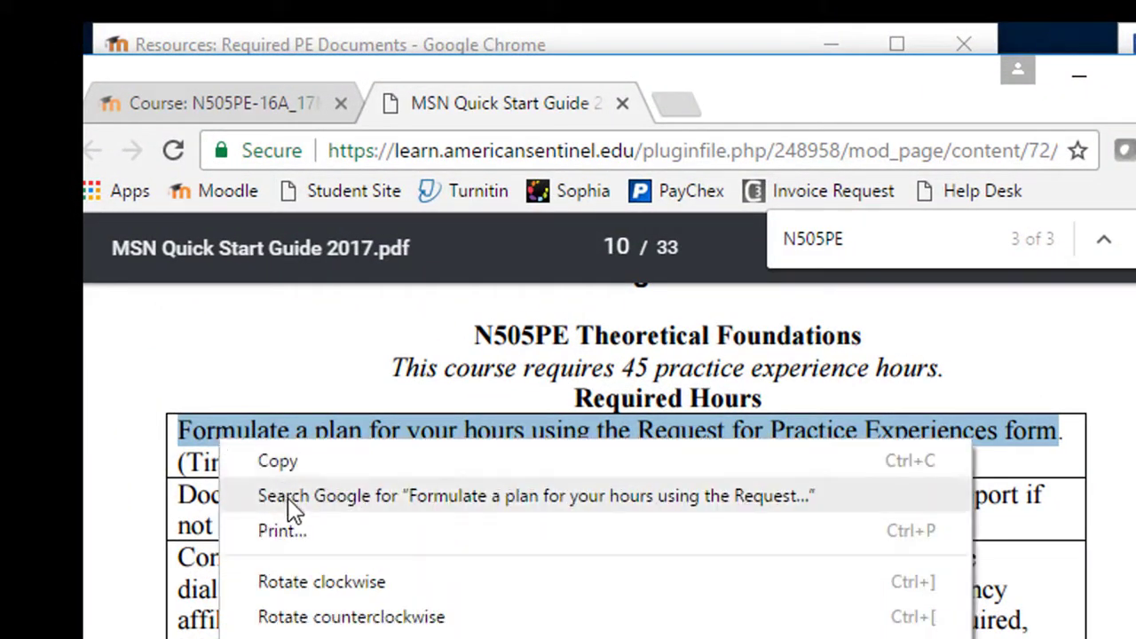
click(288, 465)
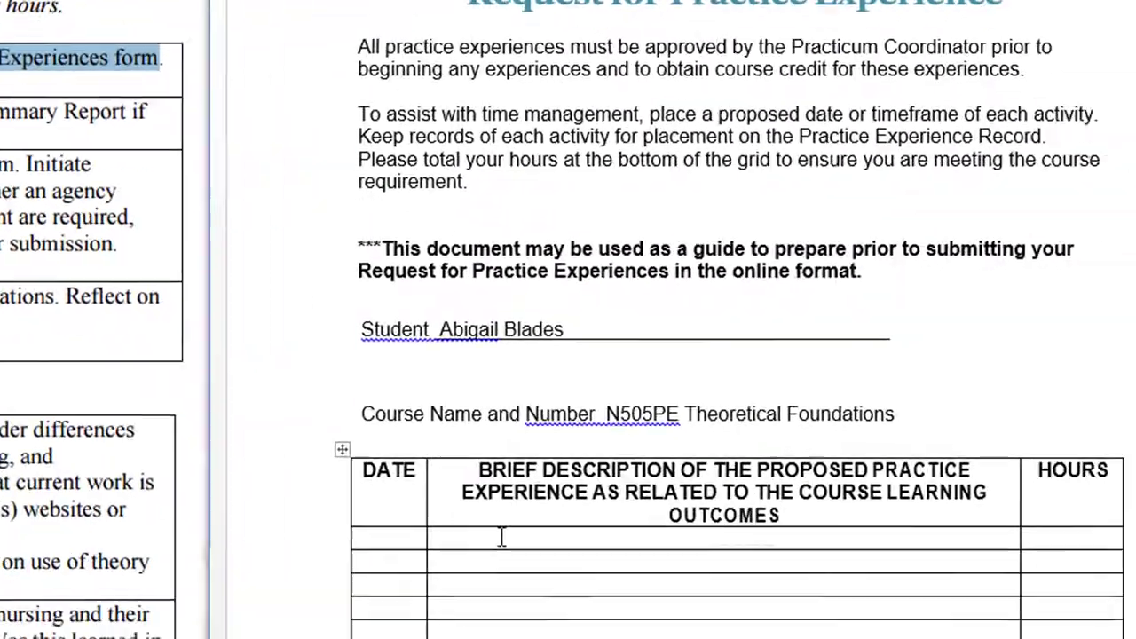
right_click(341, 463)
click(391, 94)
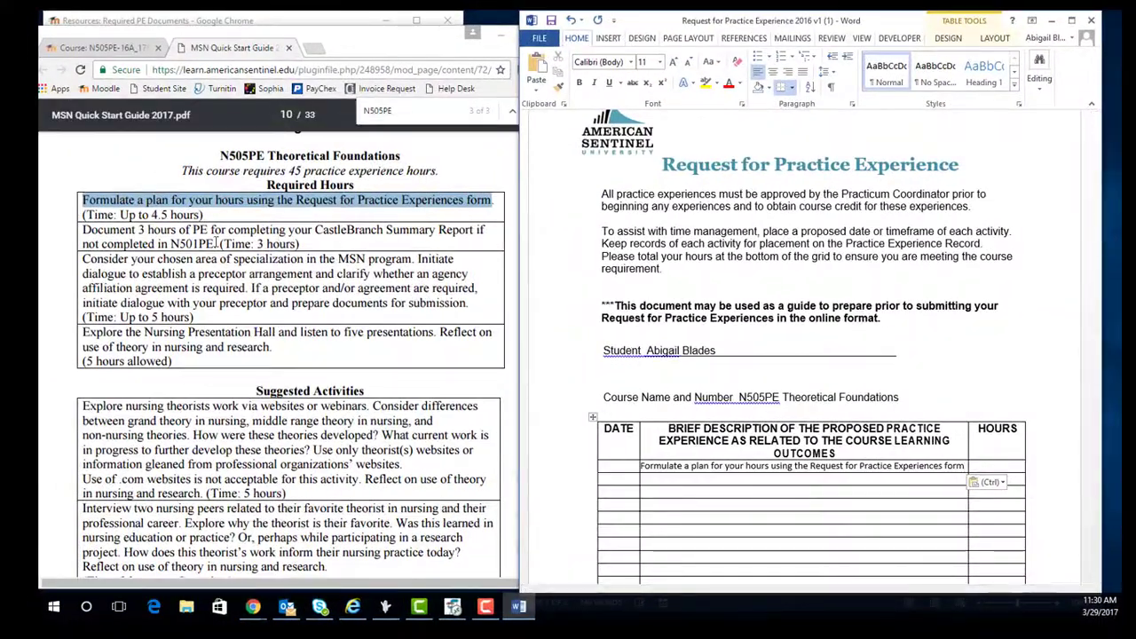
Copy the second activity and the preceptor arrangement paragraph into rows two and three
drag(216, 243, 83, 230)
right_click(88, 225)
click(116, 236)
right_click(652, 484)
click(667, 258)
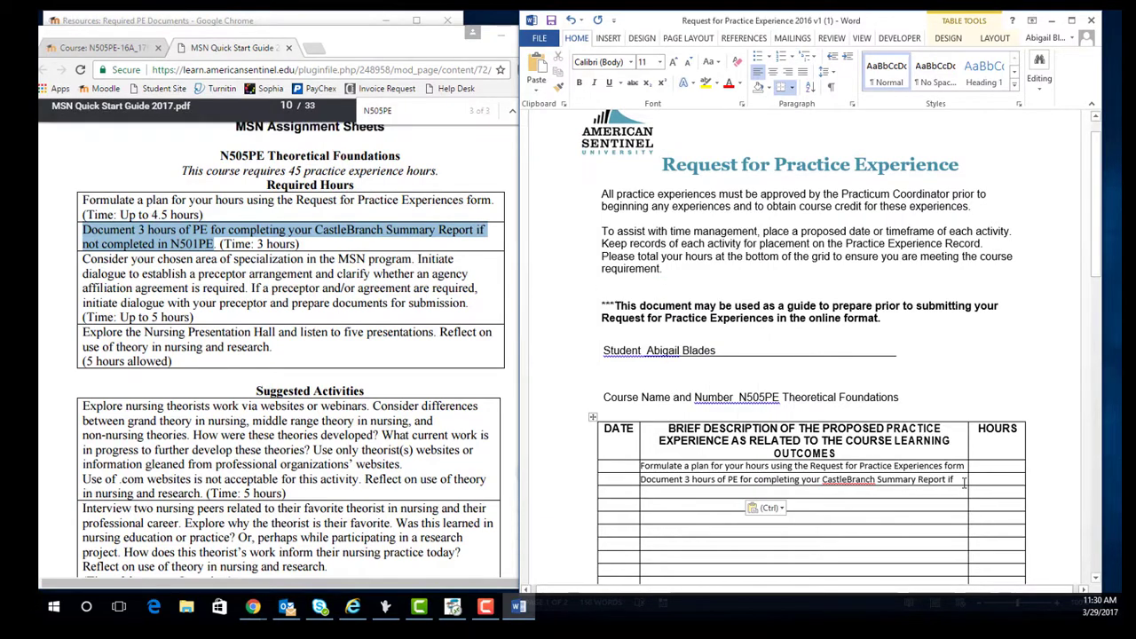
drag(468, 303, 83, 259)
right_click(131, 271)
click(158, 279)
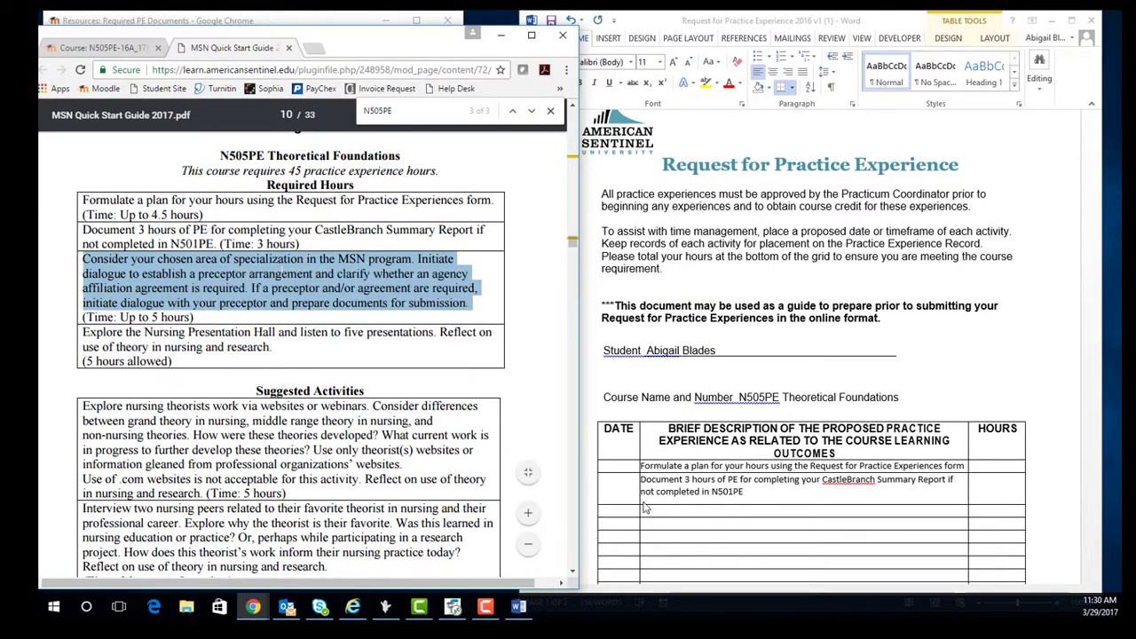
right_click(652, 506)
click(667, 261)
Copy the Nursing Presentation Hall activity into the fourth description row
scroll(877, 470, down, 2)
drag(273, 348, 83, 332)
right_click(111, 330)
click(139, 339)
right_click(679, 440)
click(710, 237)
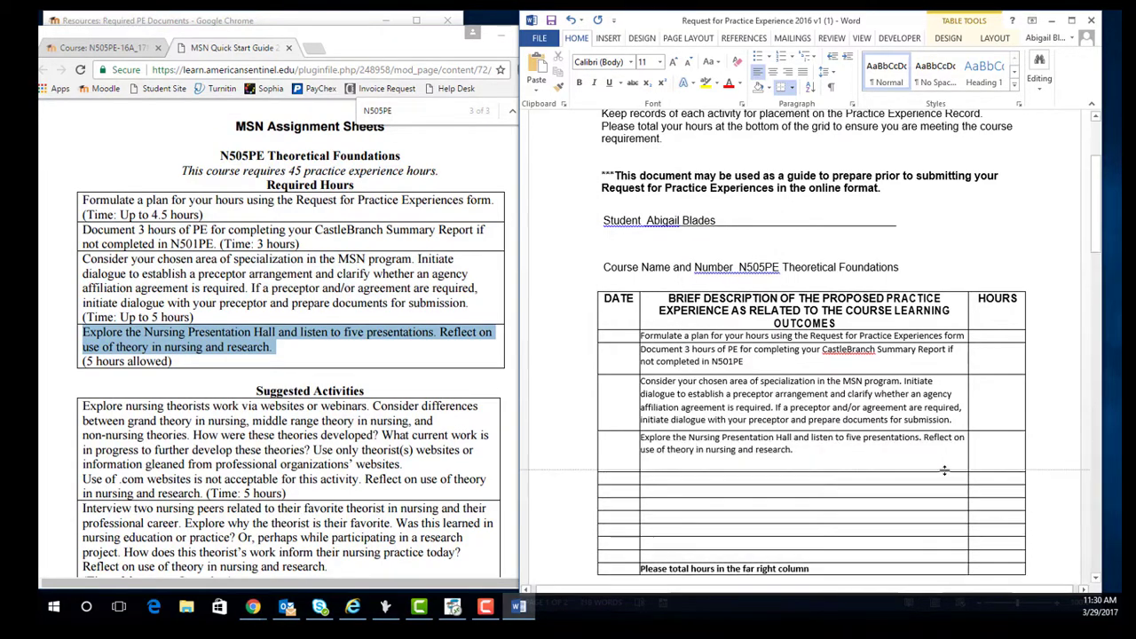
Fill in dates 3/27/17, 3/27/17, 4/1/17 and 4/11/17–4/15/17 with hours 4, 3, 5 and 5
text(3/27/17)
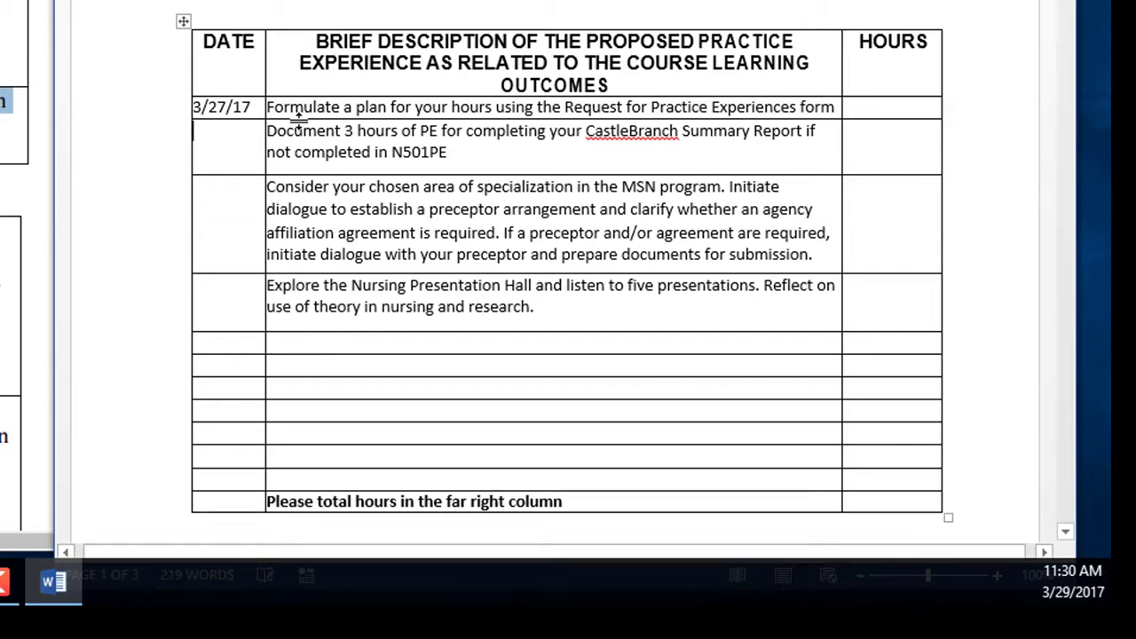
text(3/27/17)
text(4/1/17)
key(Down)
text(4/11/)
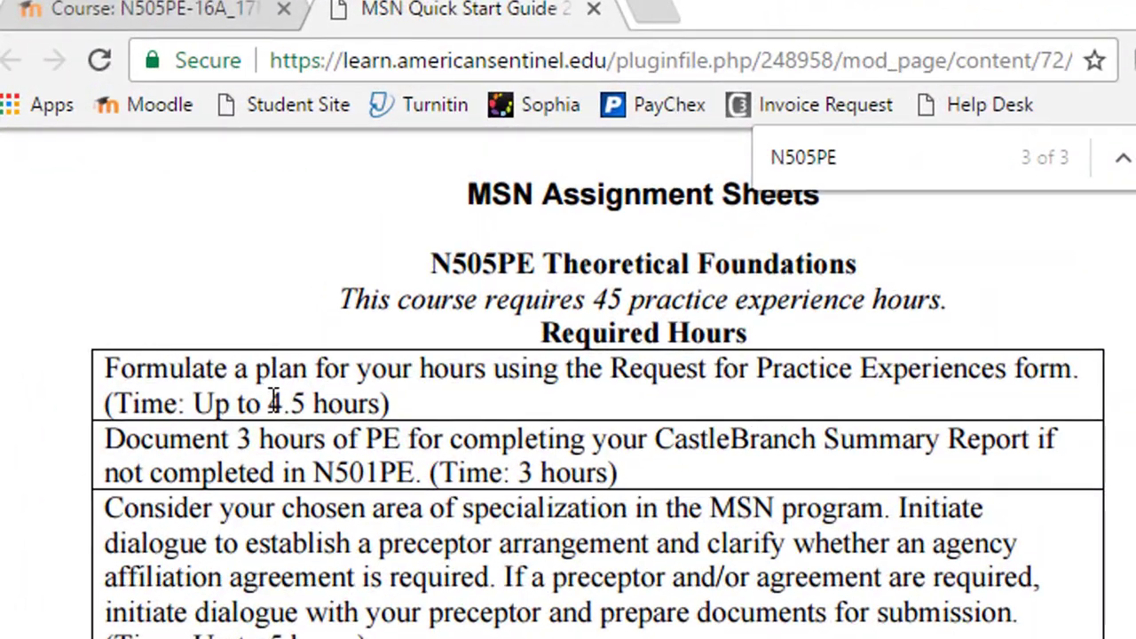
drag(269, 402, 361, 395)
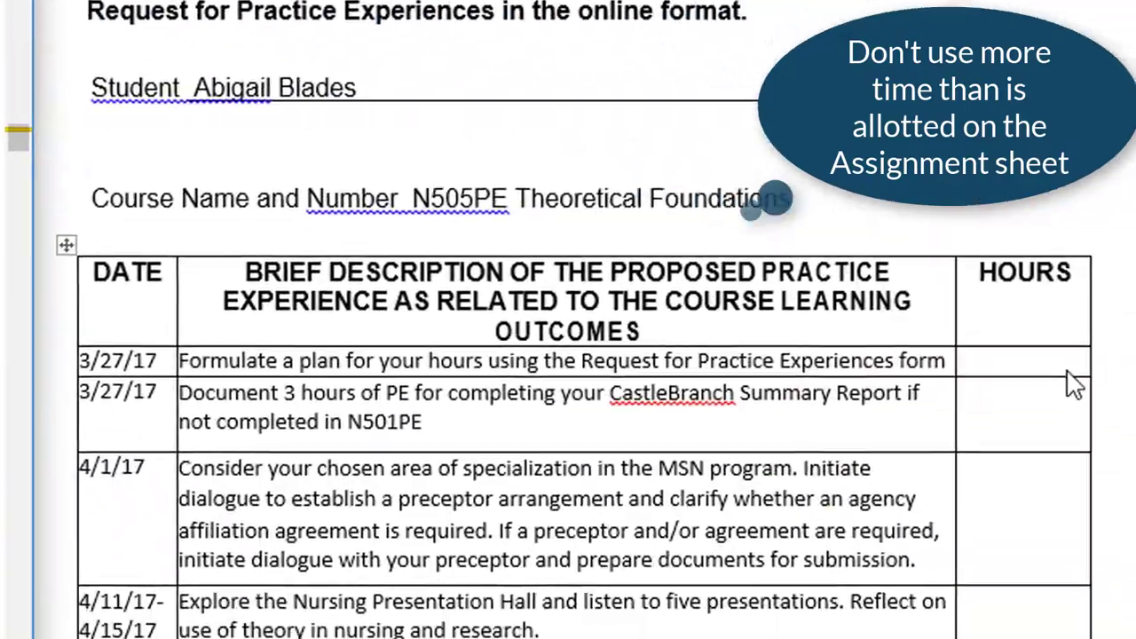
click(943, 360)
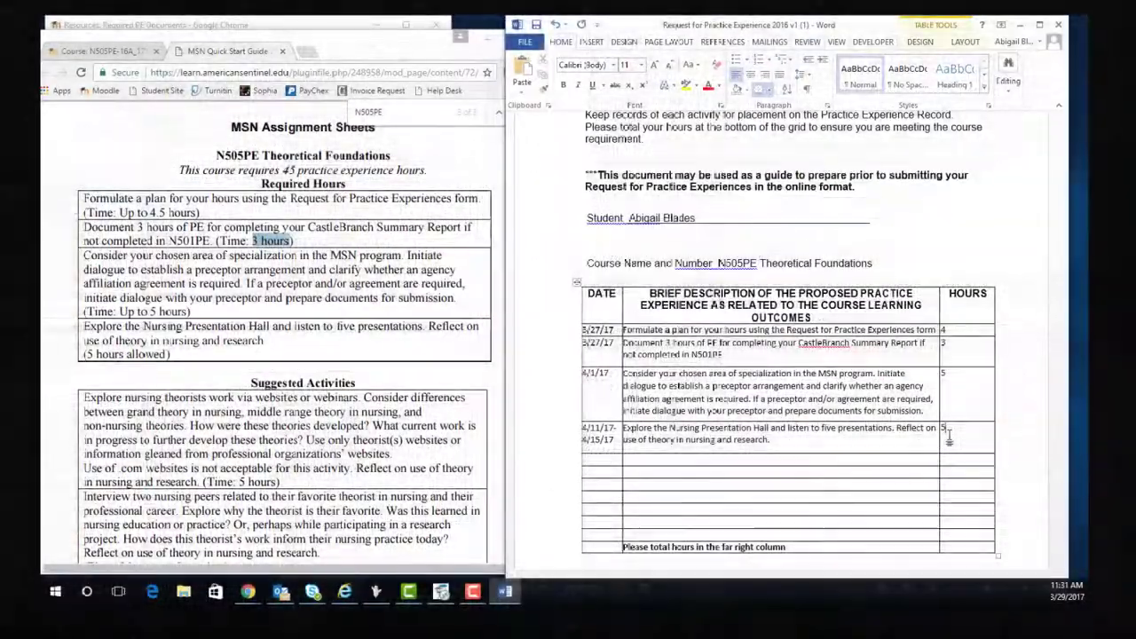
click(247, 592)
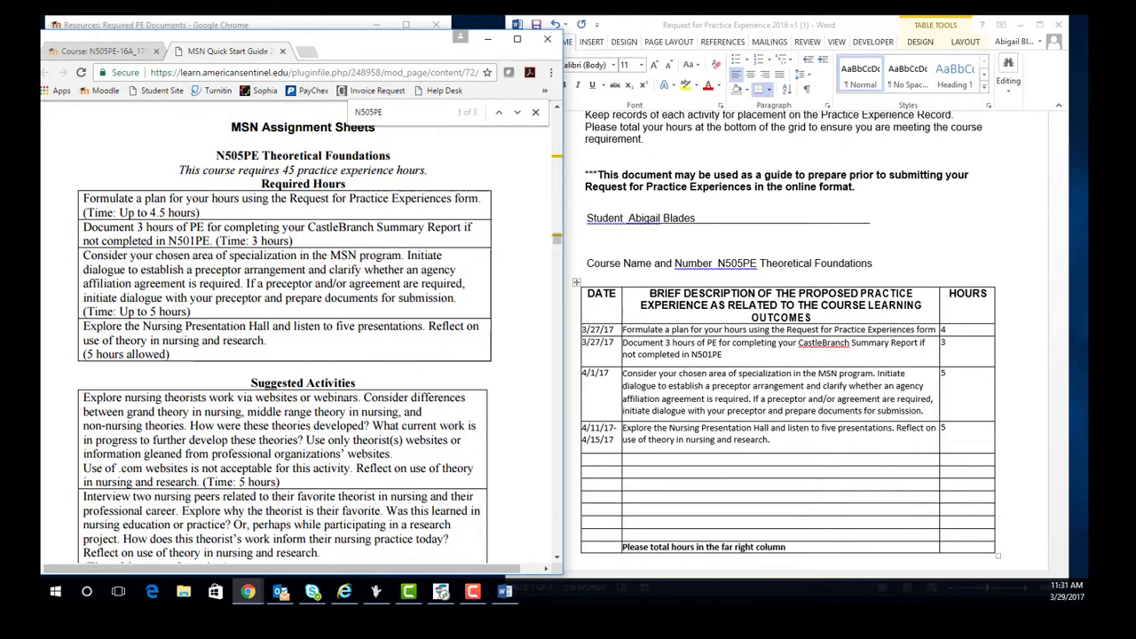
Paste the 'Interview two nursing peers' activity into an empty row with 6 hours
key(F10)
scroll(379, 371, down, 5)
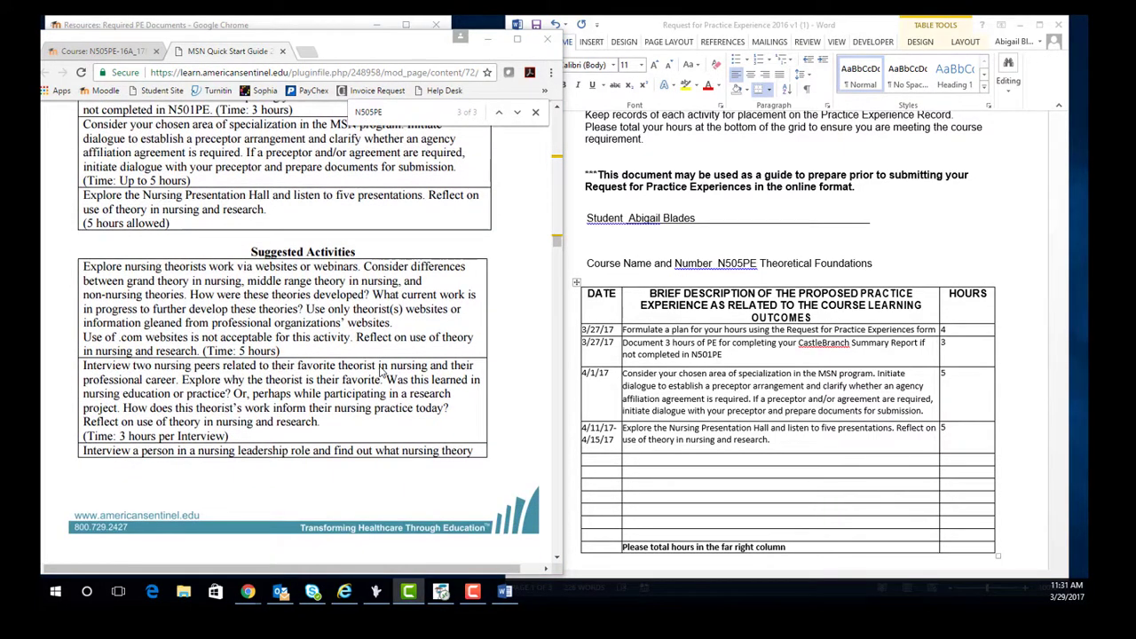
scroll(381, 369, up, 1)
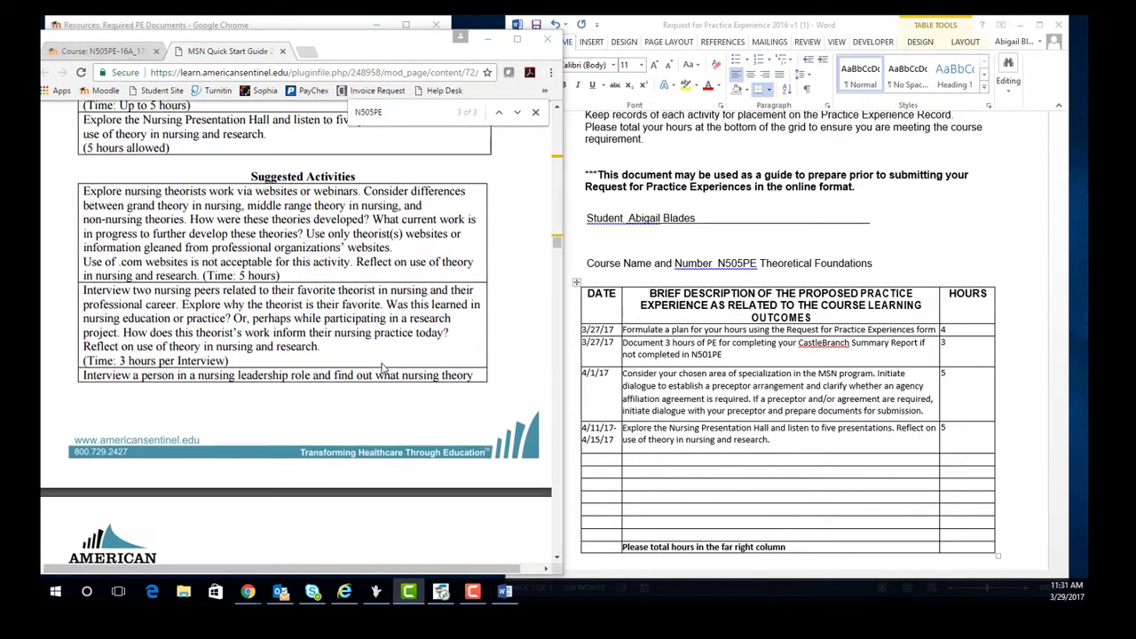
scroll(263, 209, down, 8)
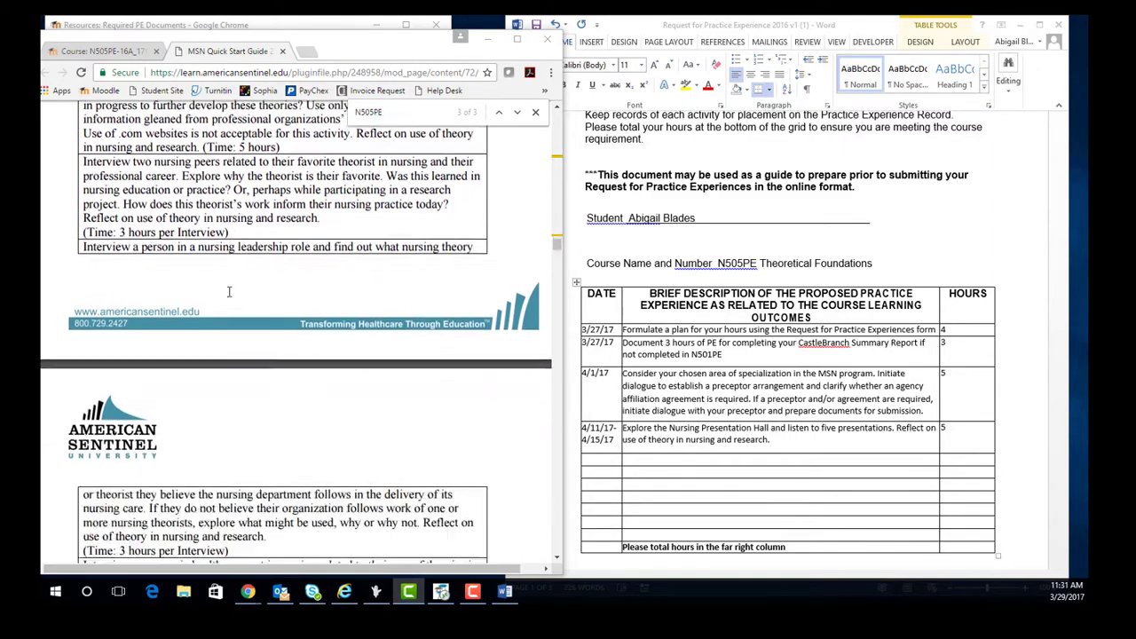
scroll(263, 209, up, 6)
drag(318, 226, 84, 169)
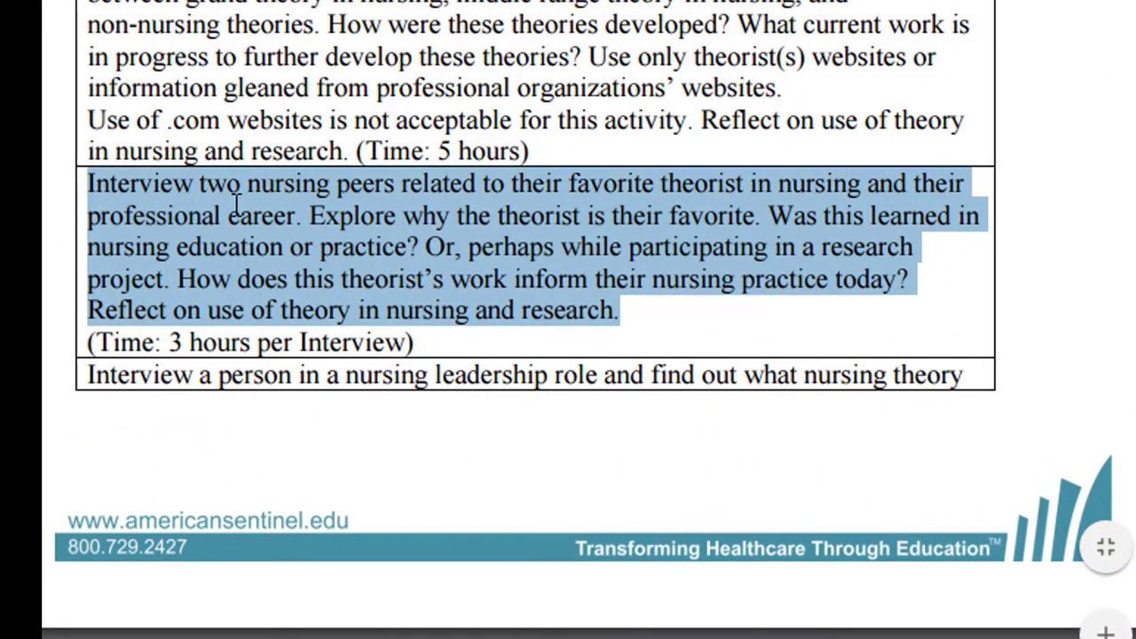
right_click(236, 204)
click(310, 240)
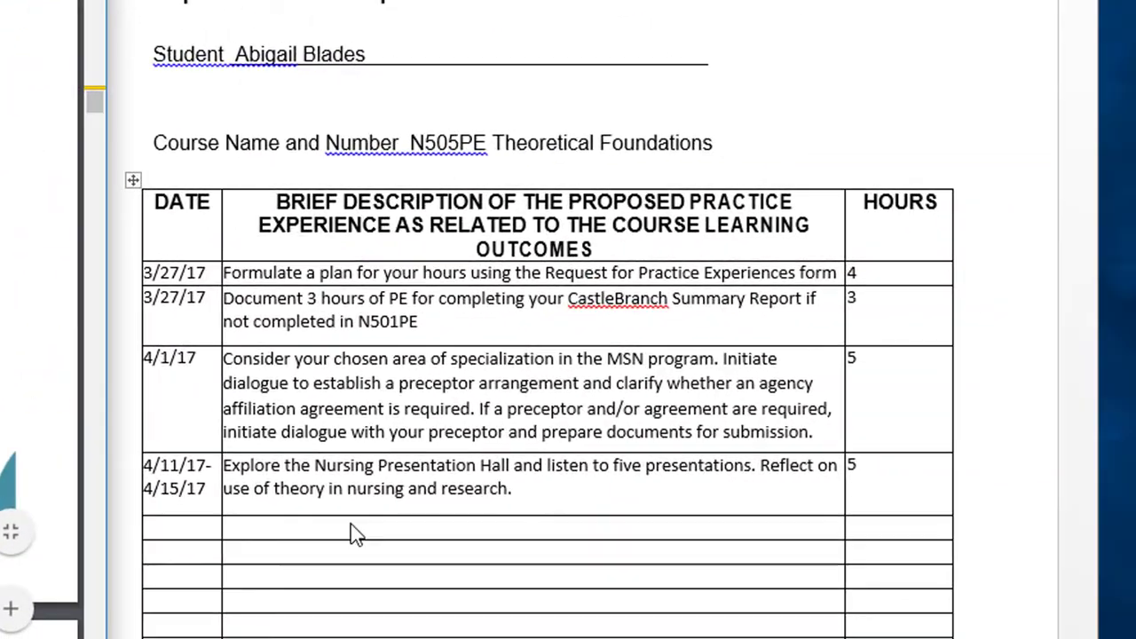
click(350, 528)
right_click(350, 527)
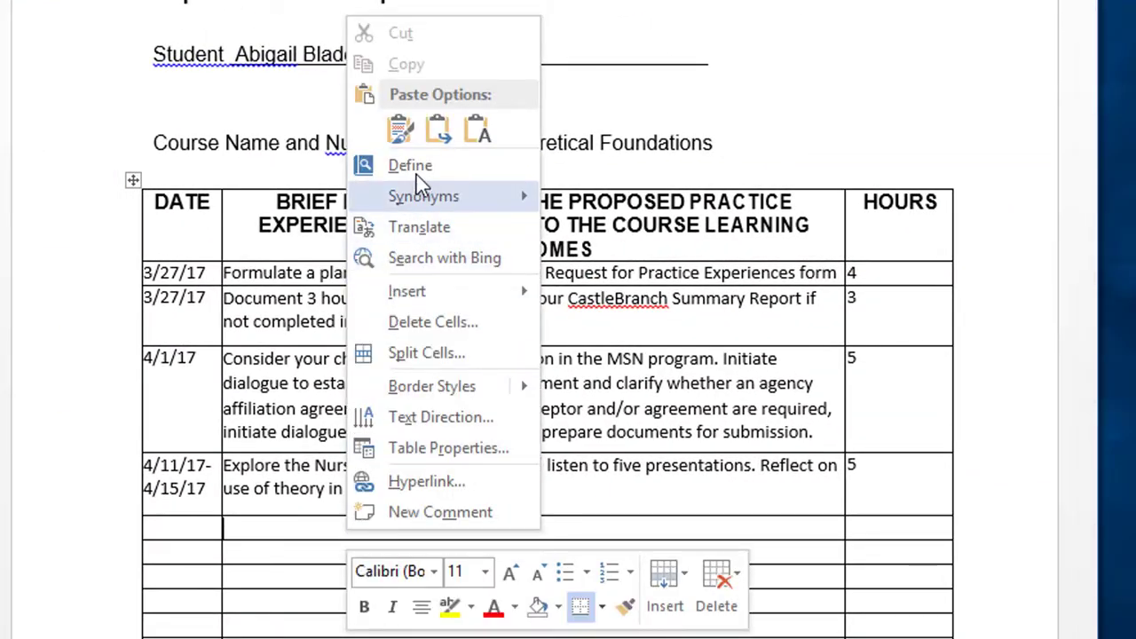
click(477, 129)
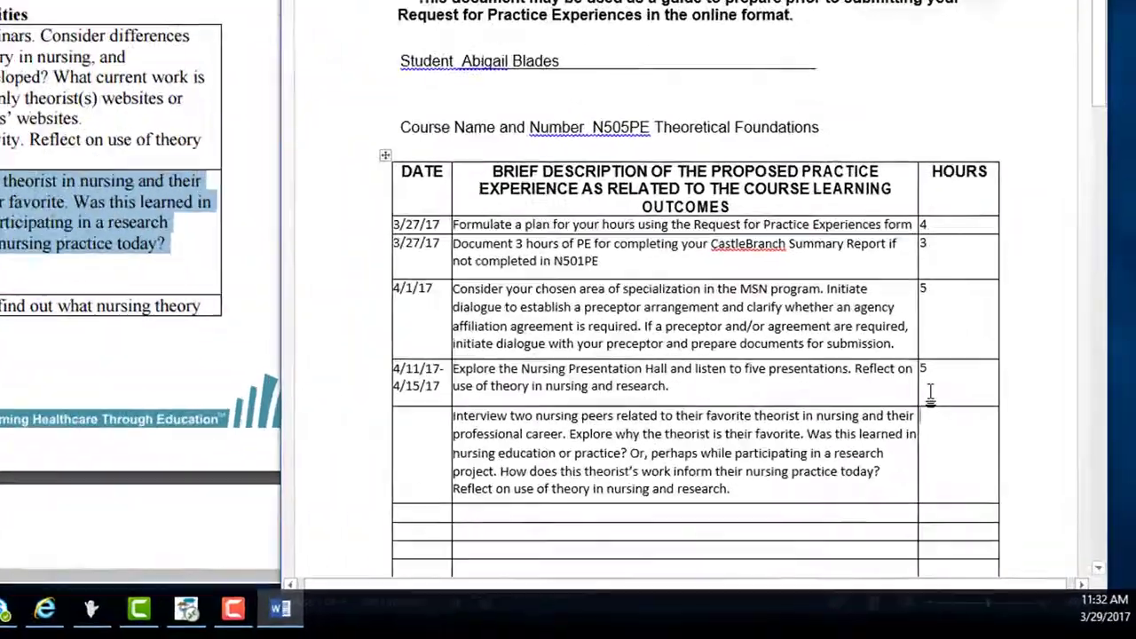
text(6)
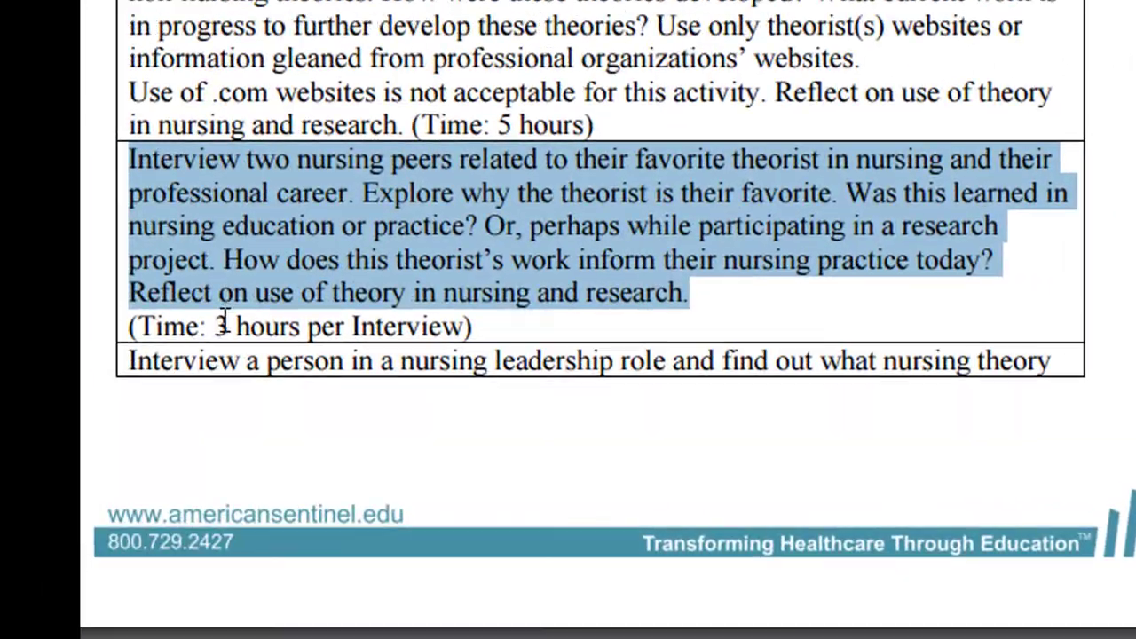
Give the theorist-exploration row 5 hours and start a conference attendance entry below it
drag(217, 326, 454, 325)
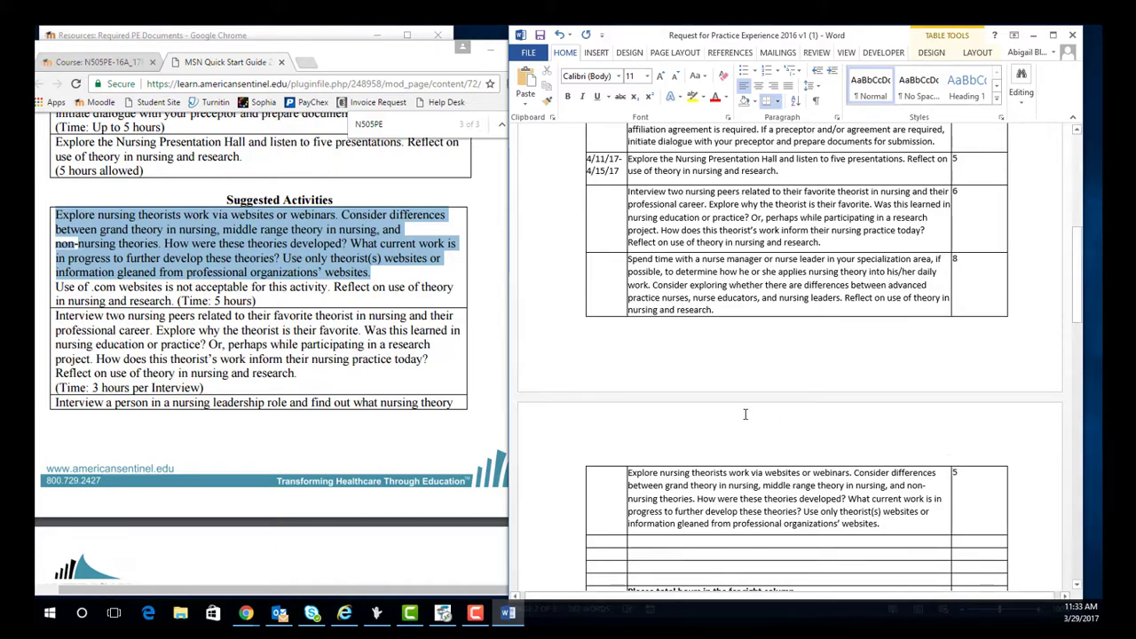
scroll(744, 414, down, 2)
text(5)
click(711, 477)
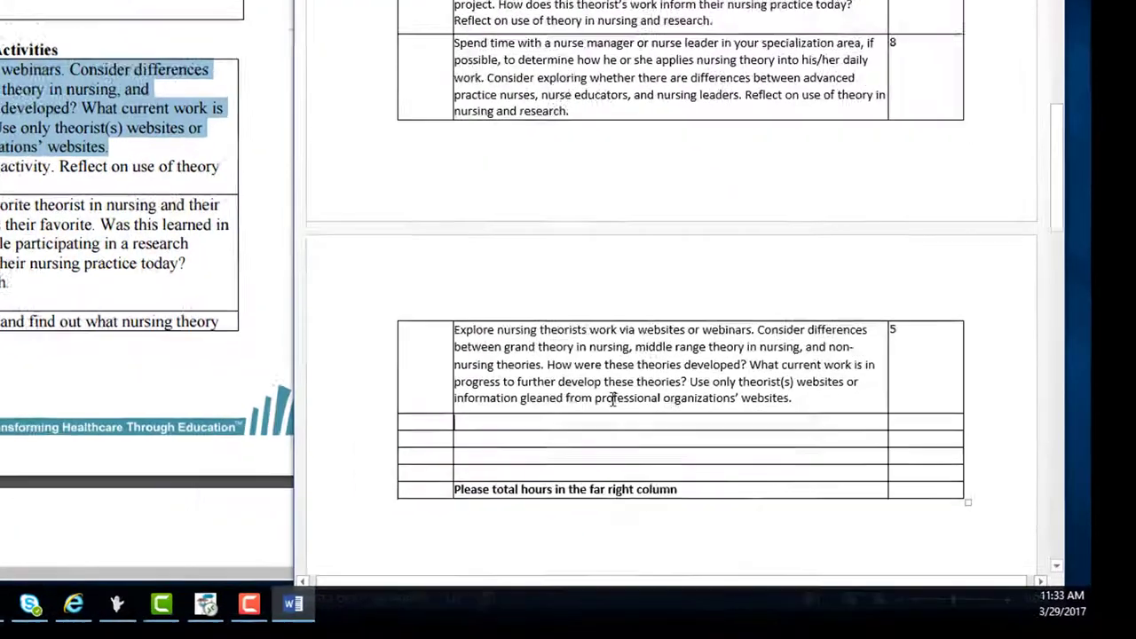
text(Att)
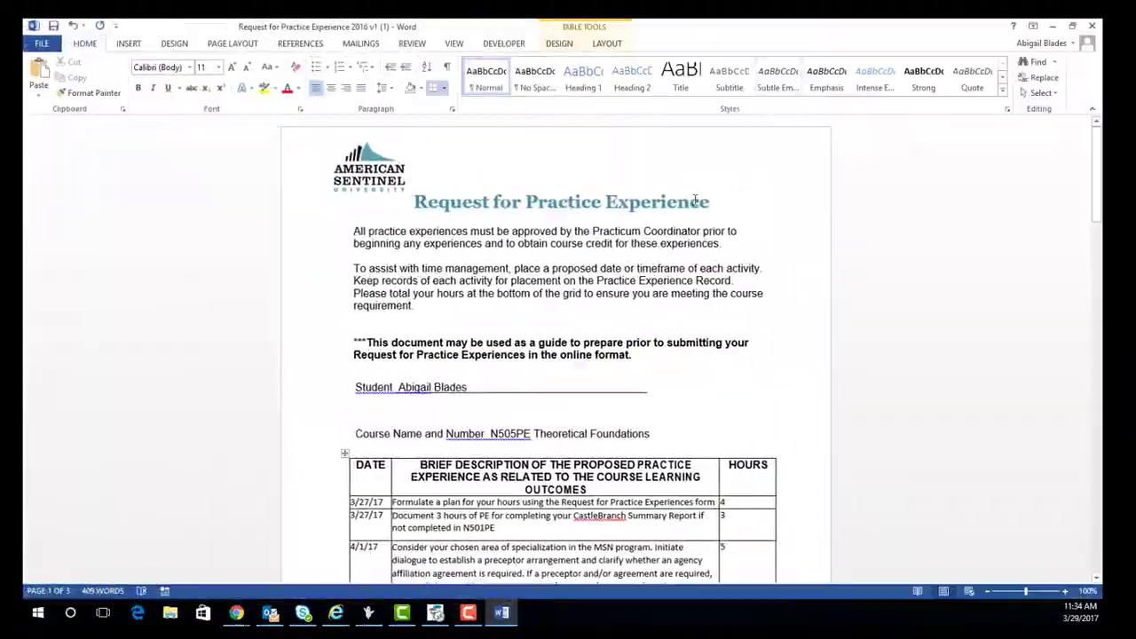
Save the form to Documents as 'Request for PE hours N505PE' plus the student's name, then close Word
scroll(511, 266, down, 9)
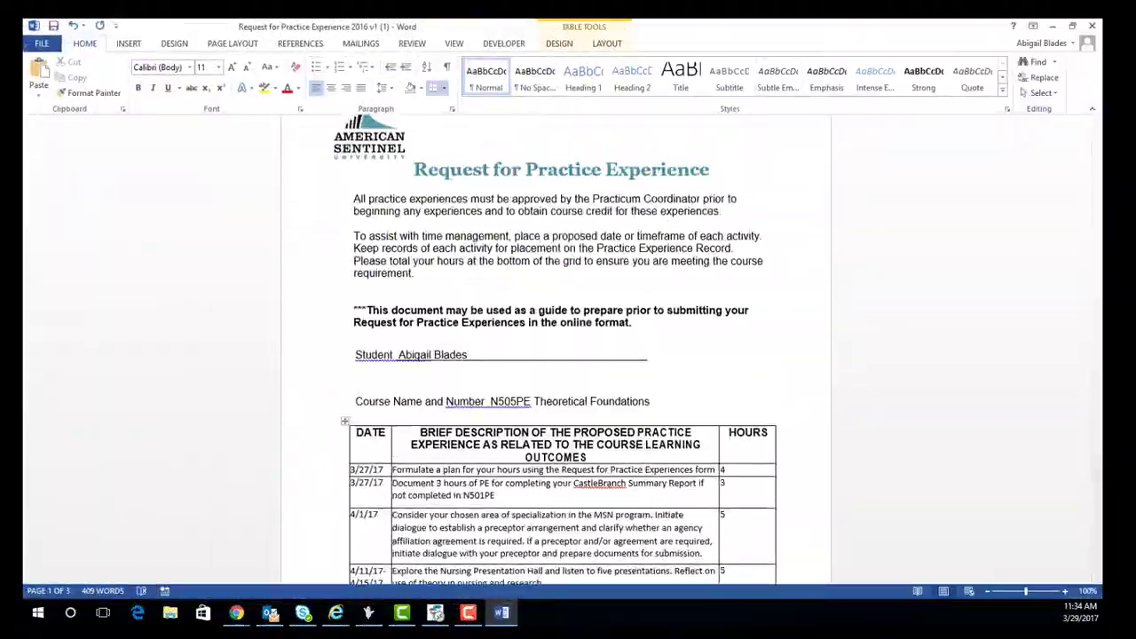
click(42, 42)
click(54, 178)
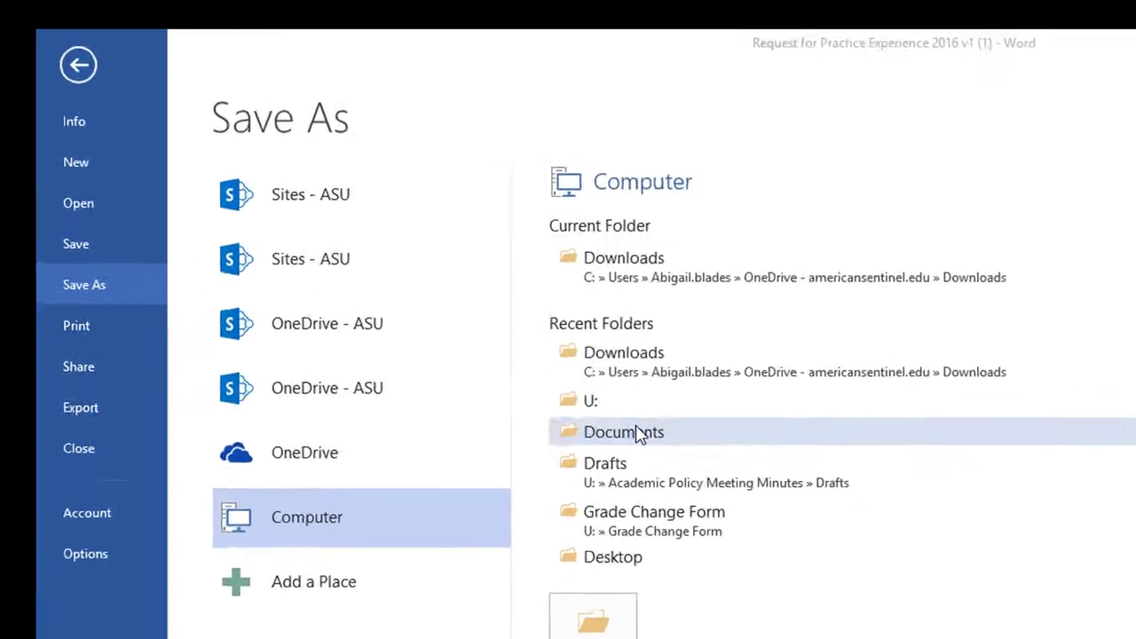
click(420, 291)
text(Request )
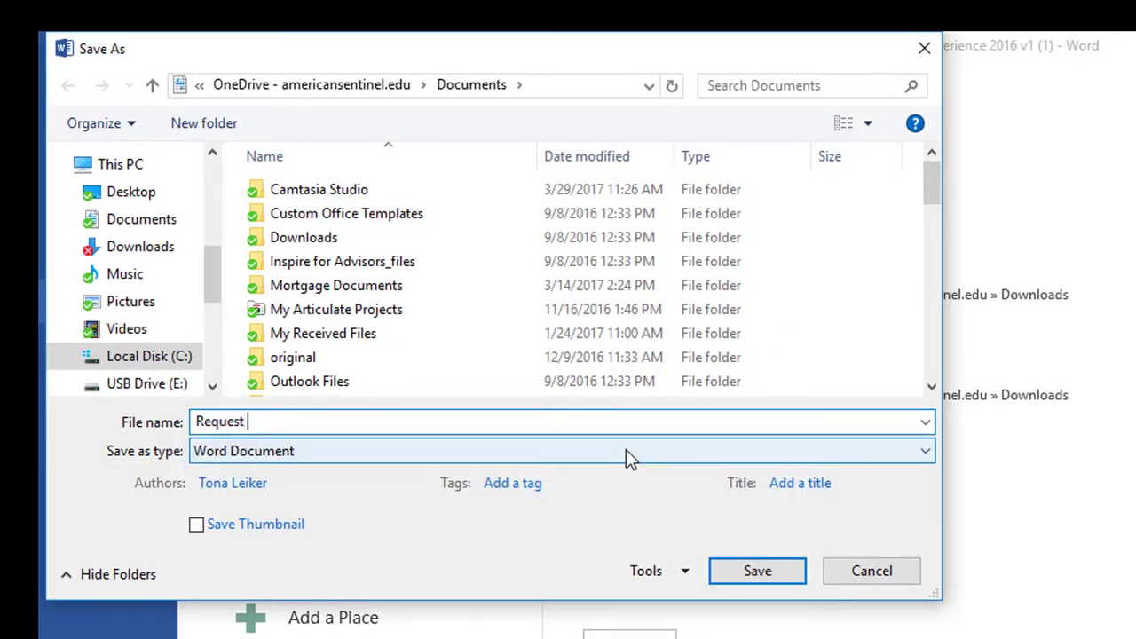
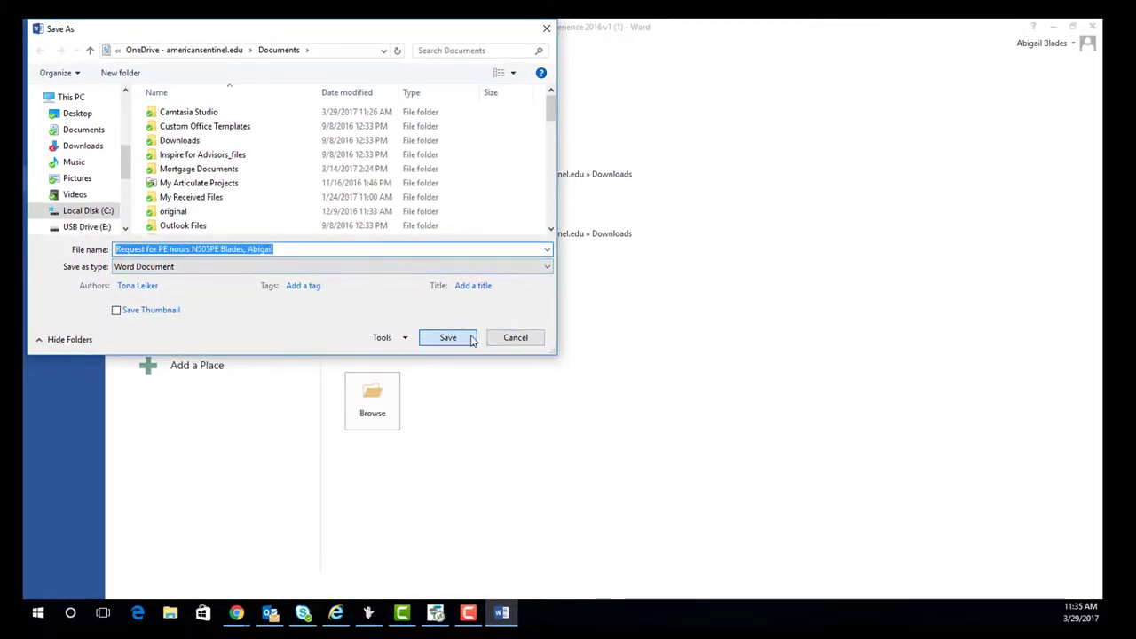
click(470, 340)
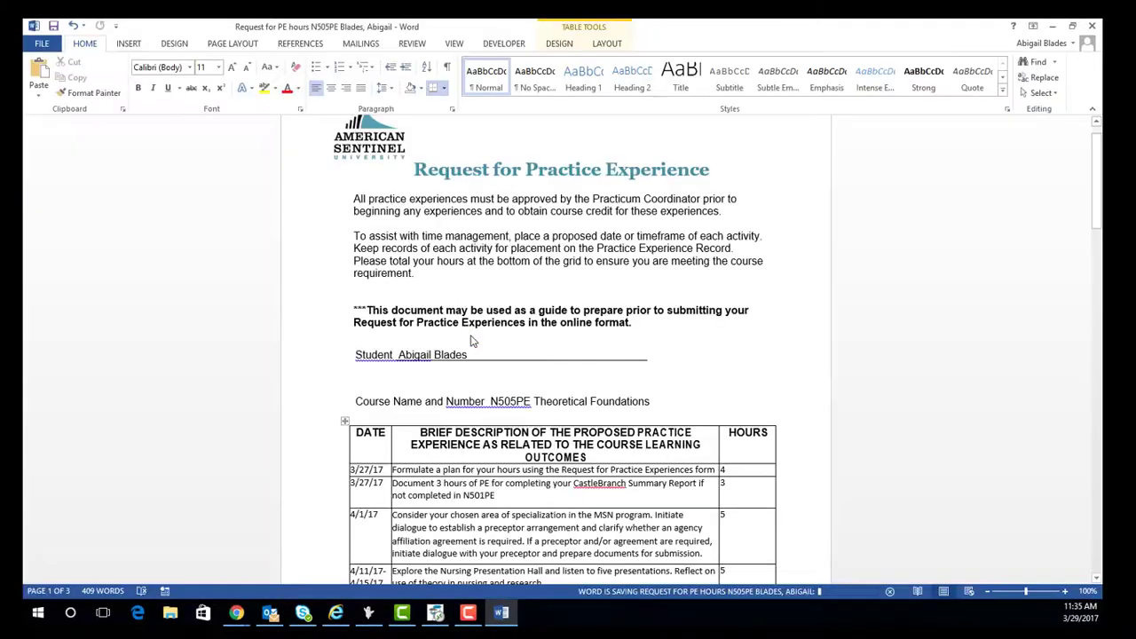
click(1093, 27)
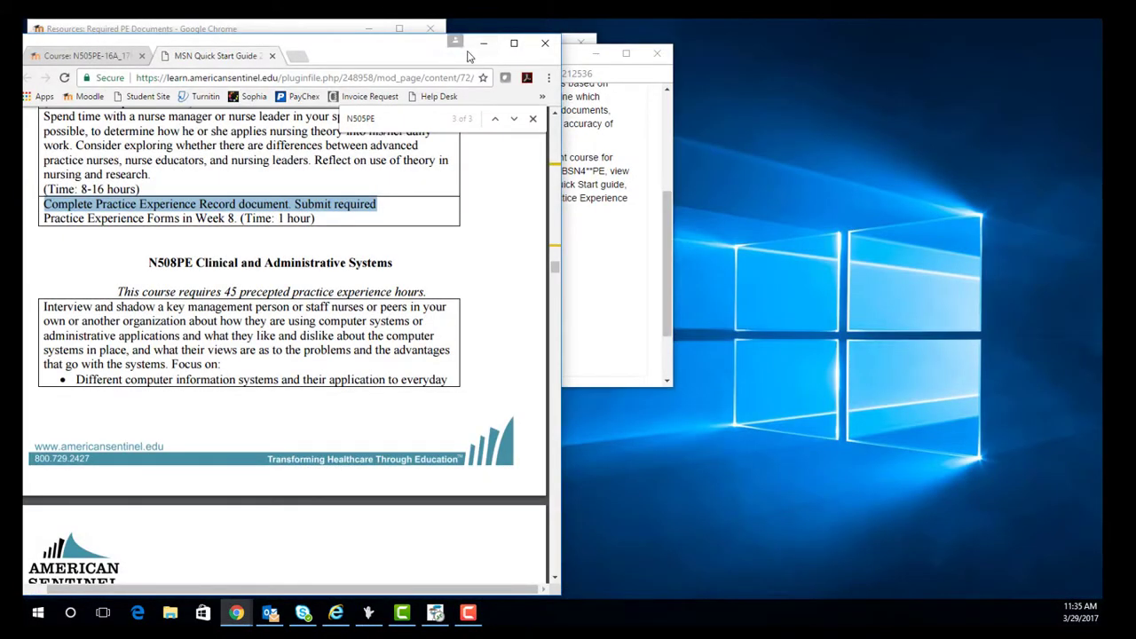
Open the online Request for Practice Experiences Form from the Moodle N505PE course's assignment
click(515, 42)
click(118, 29)
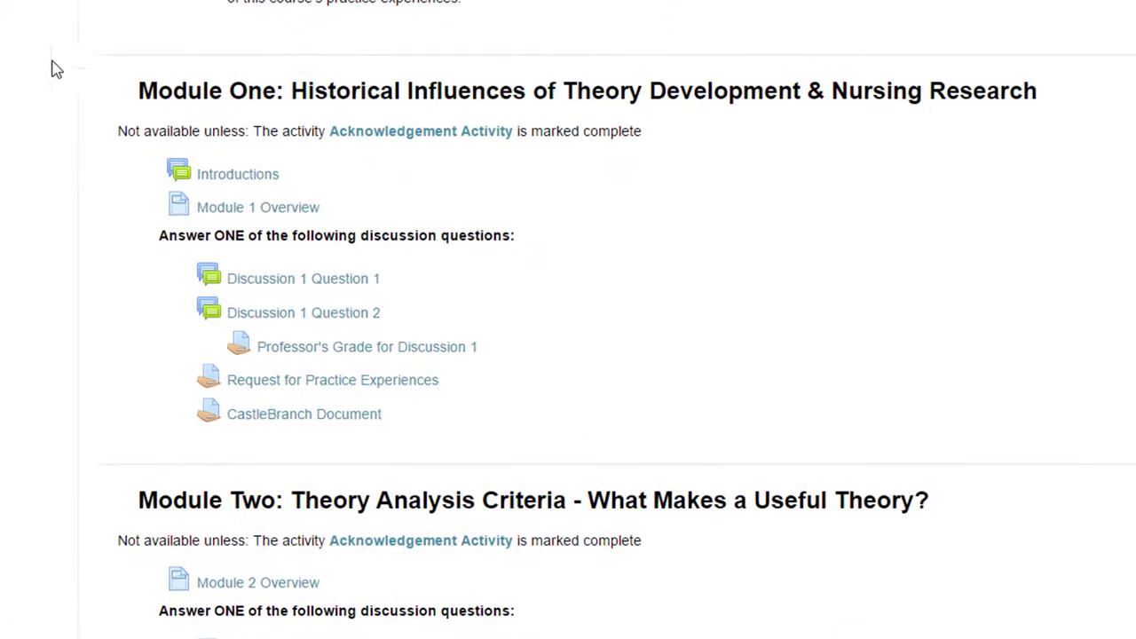
click(294, 386)
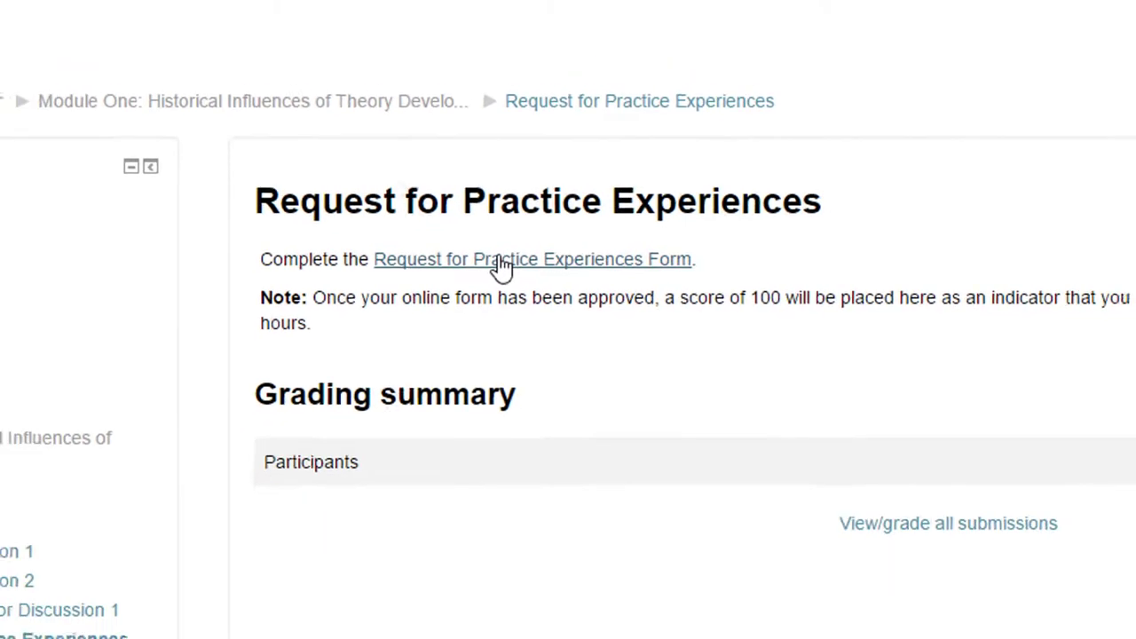
click(513, 263)
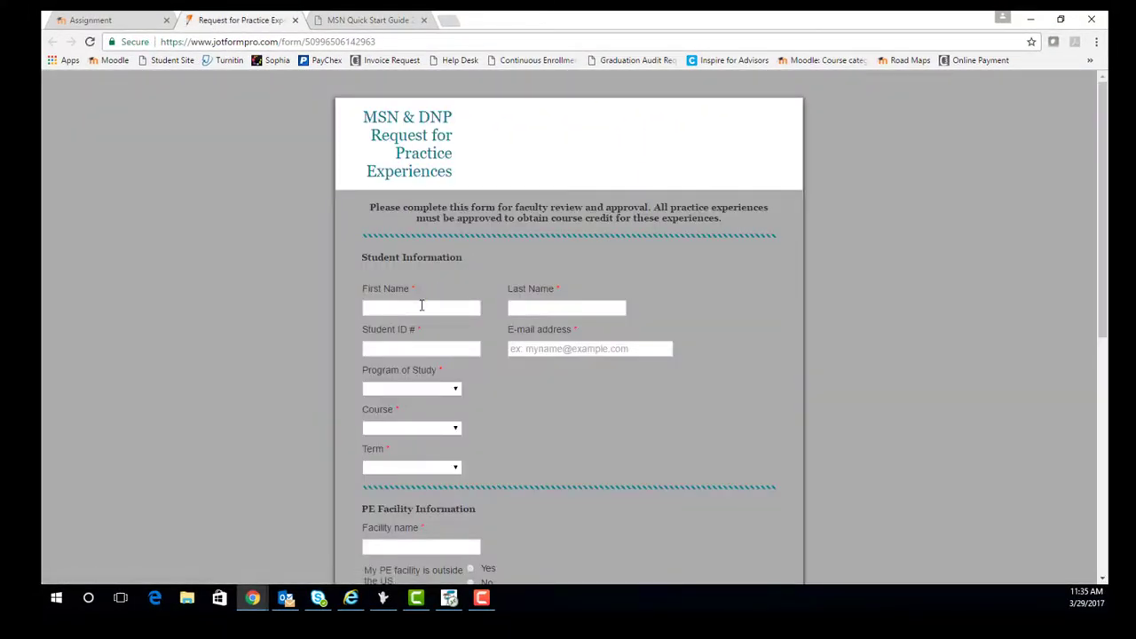
click(422, 305)
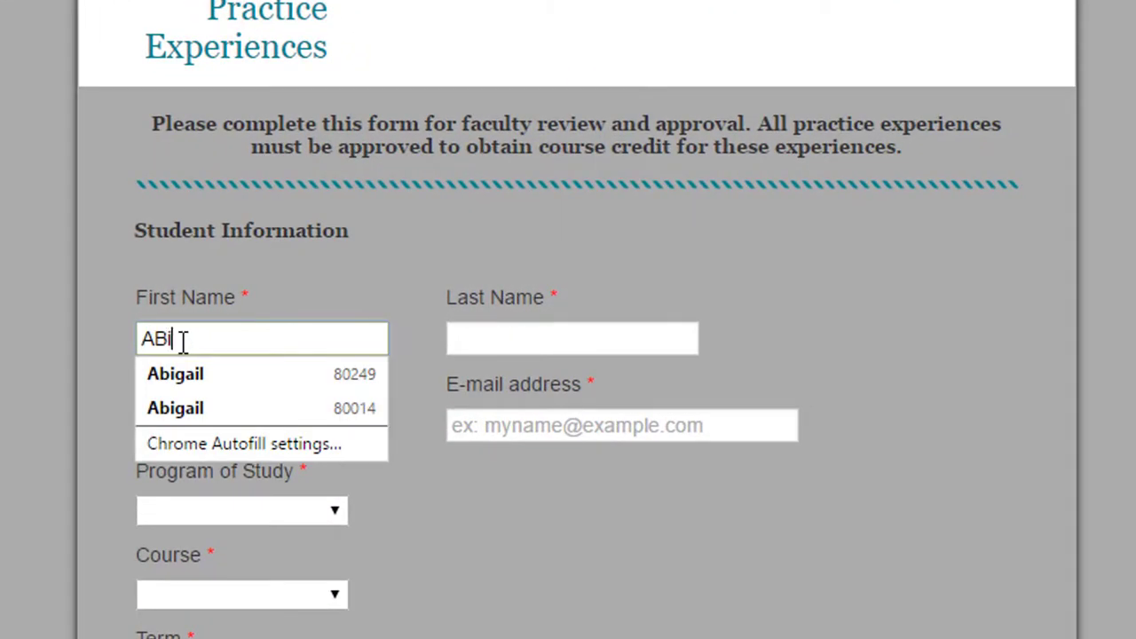
Fill in the student's first and last name on the request form
click(175, 374)
key(Tab)
click(239, 425)
Set Program of Study to MSN and the specialization to Education
click(253, 518)
click(162, 609)
scroll(310, 322, down, 3)
click(310, 322)
click(266, 346)
scroll(438, 460, down, 5)
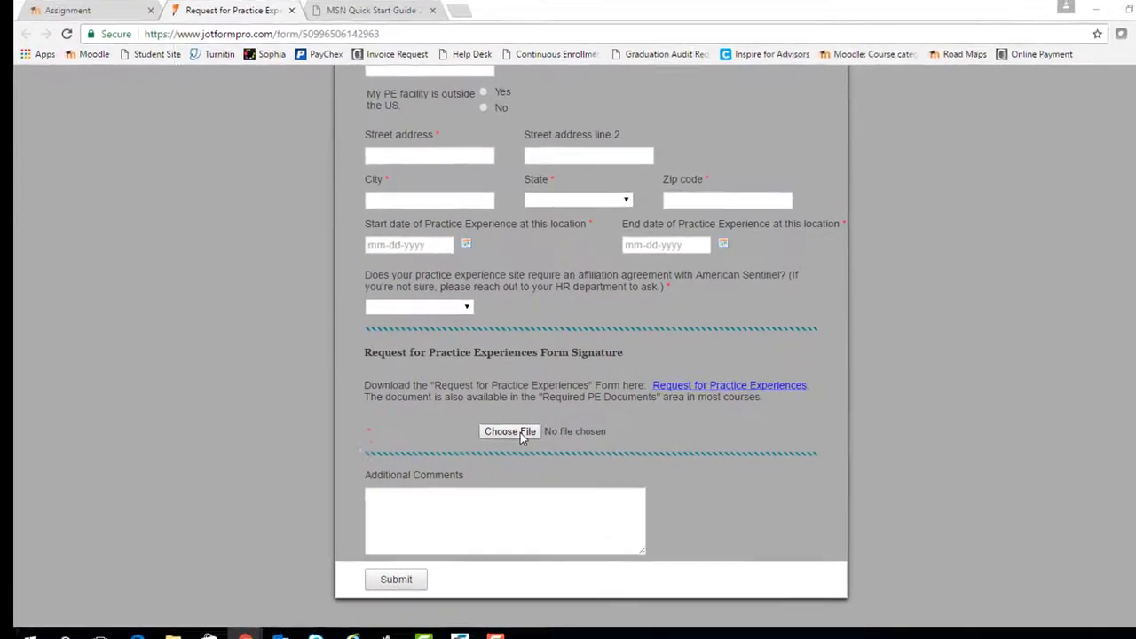
Attach the saved Request for PE hours N505PE document to the form
click(418, 551)
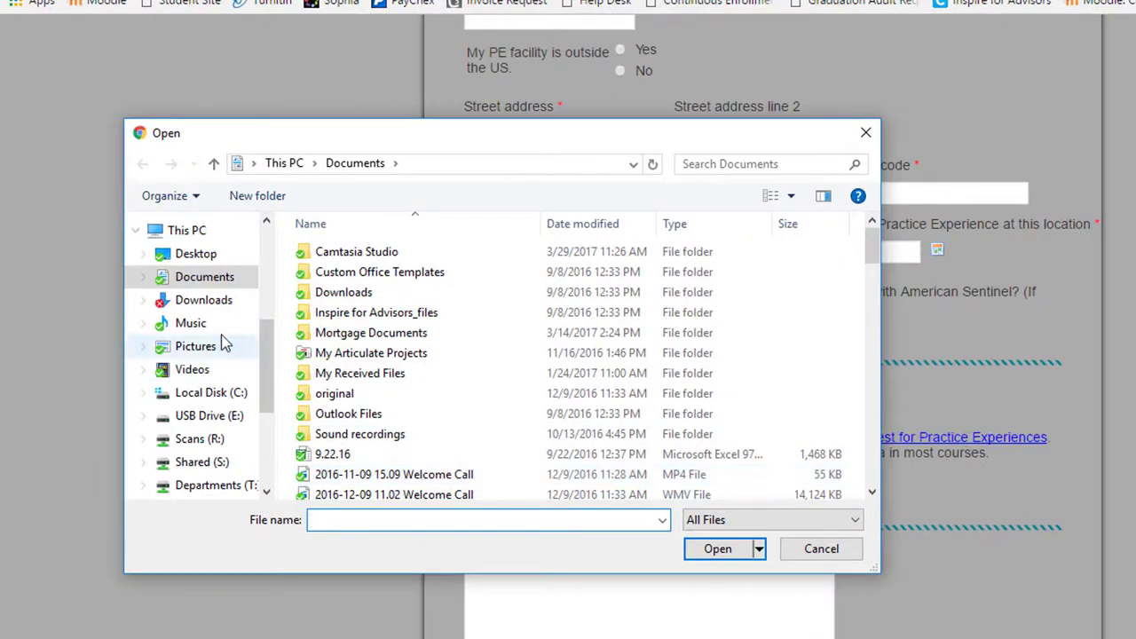
text(requ)
key(Down)
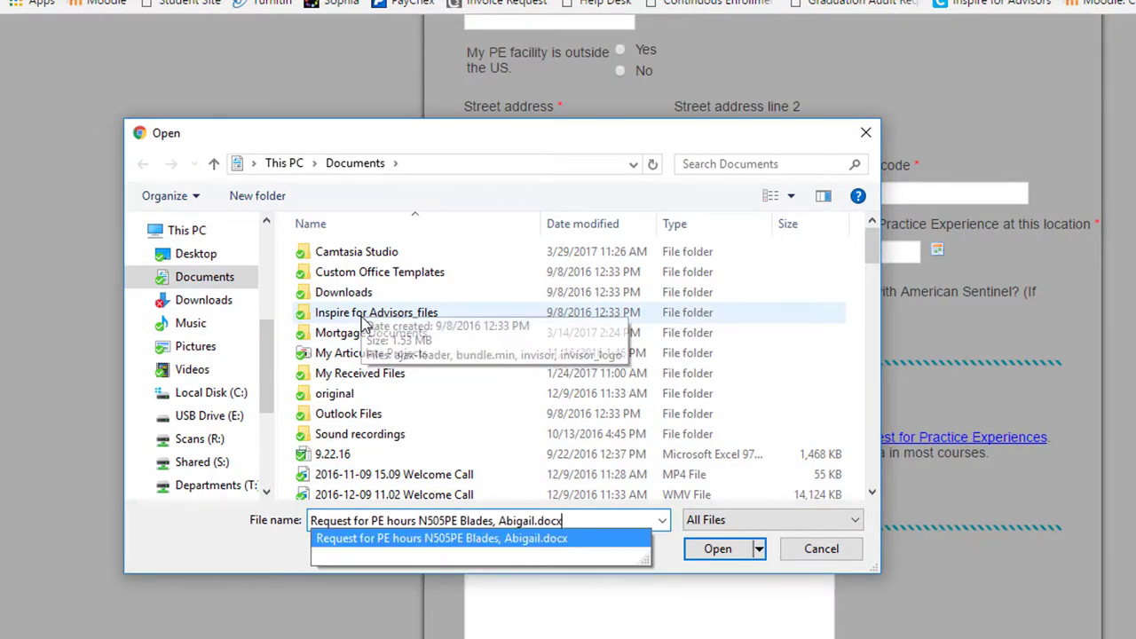
key(Return)
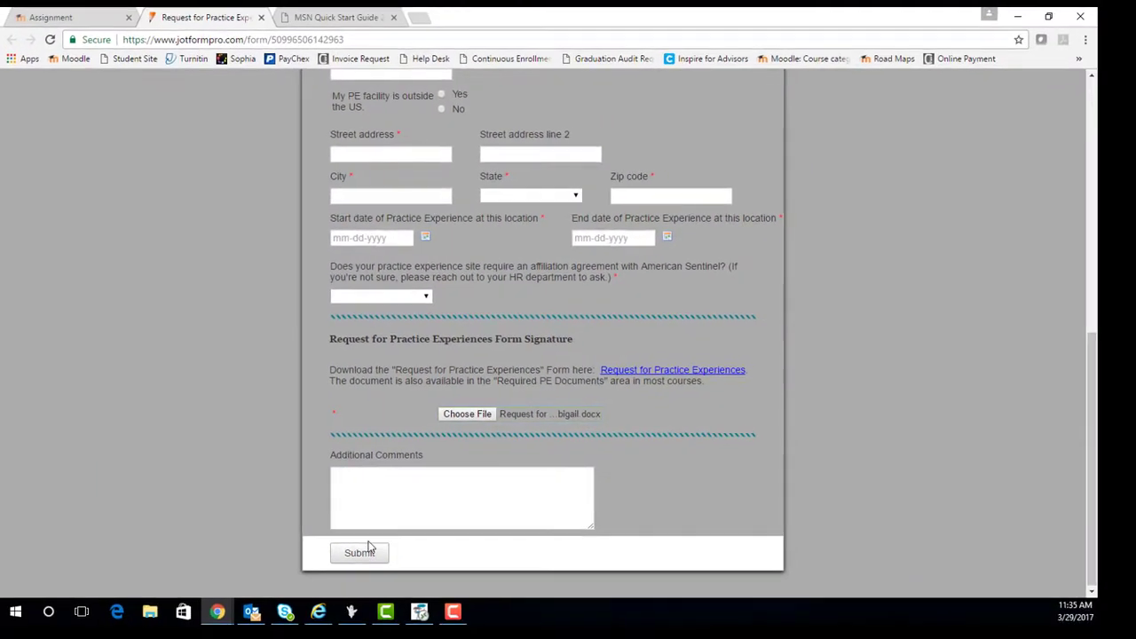